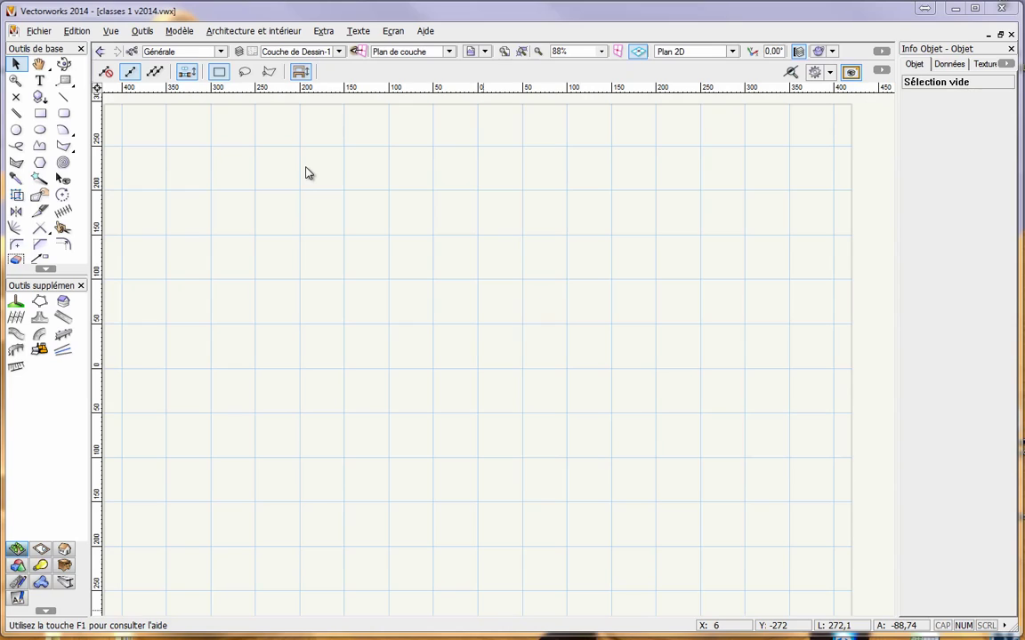
- Create a new class named "Verre" with its properties opened for editing on creation
left_click(323, 30)
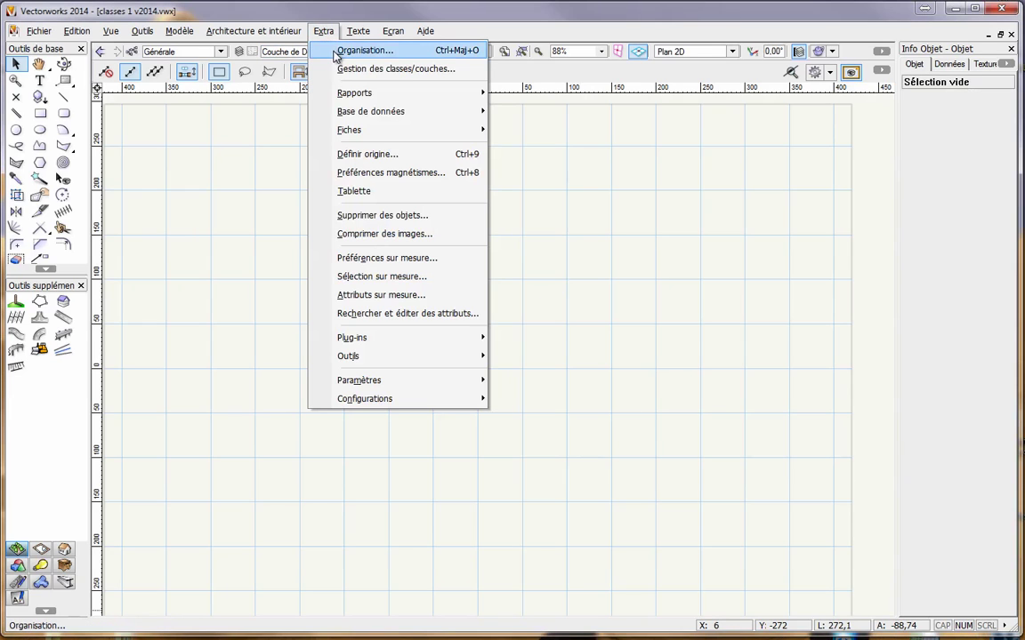
left_click(180, 157)
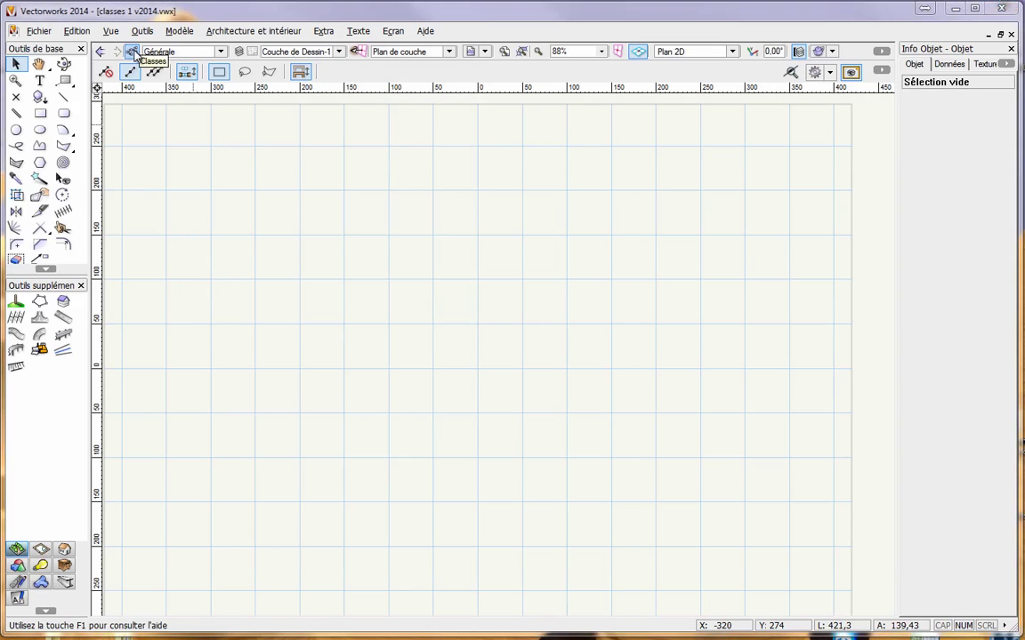
left_click(132, 52)
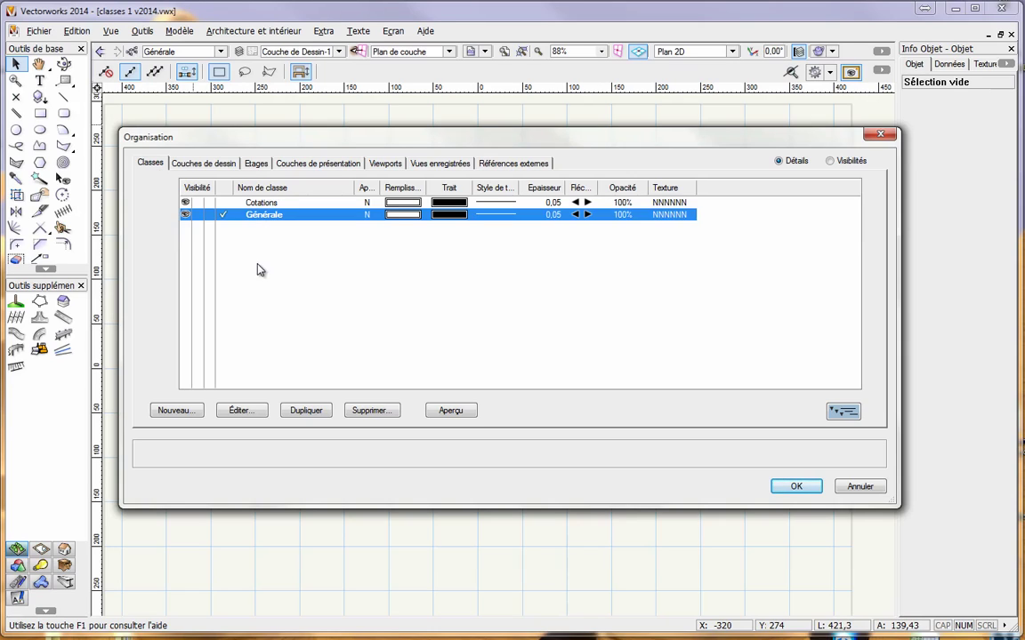
left_click(176, 411)
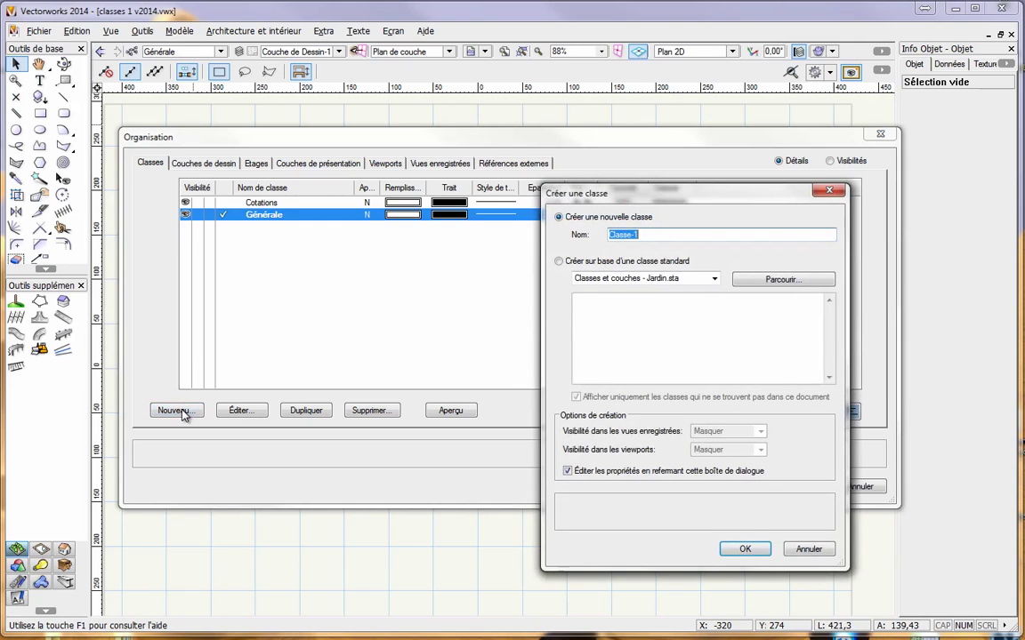
type("Verre")
mouse_move(612, 480)
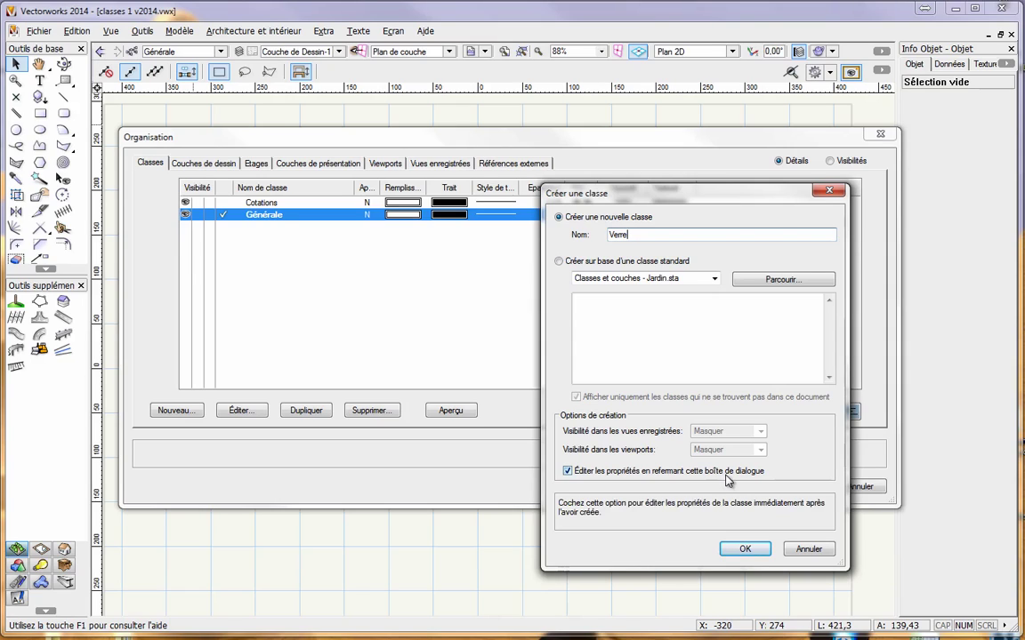
left_click(742, 551)
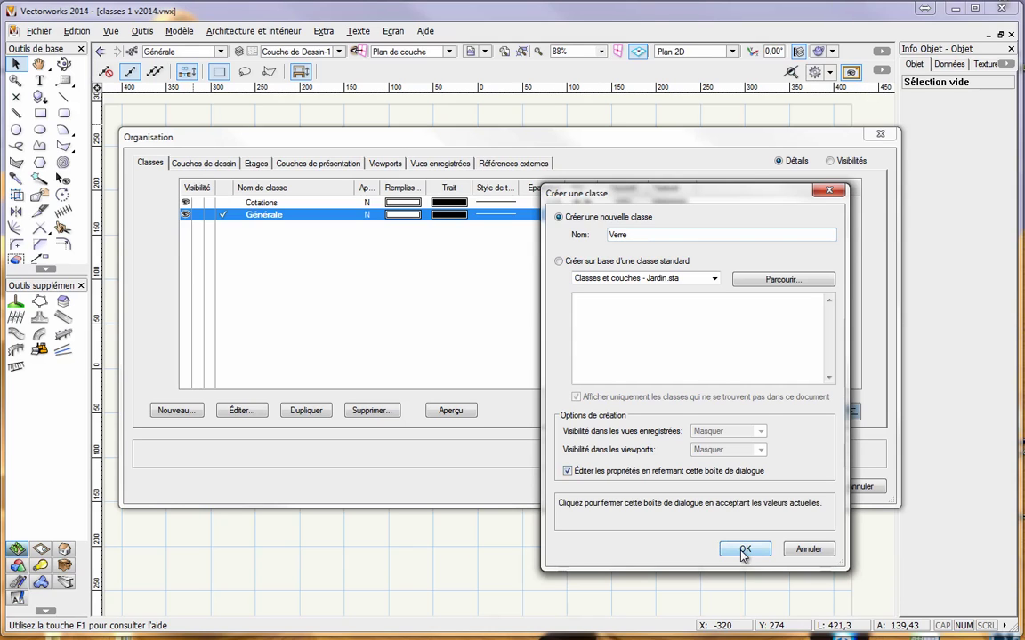
left_click(743, 550)
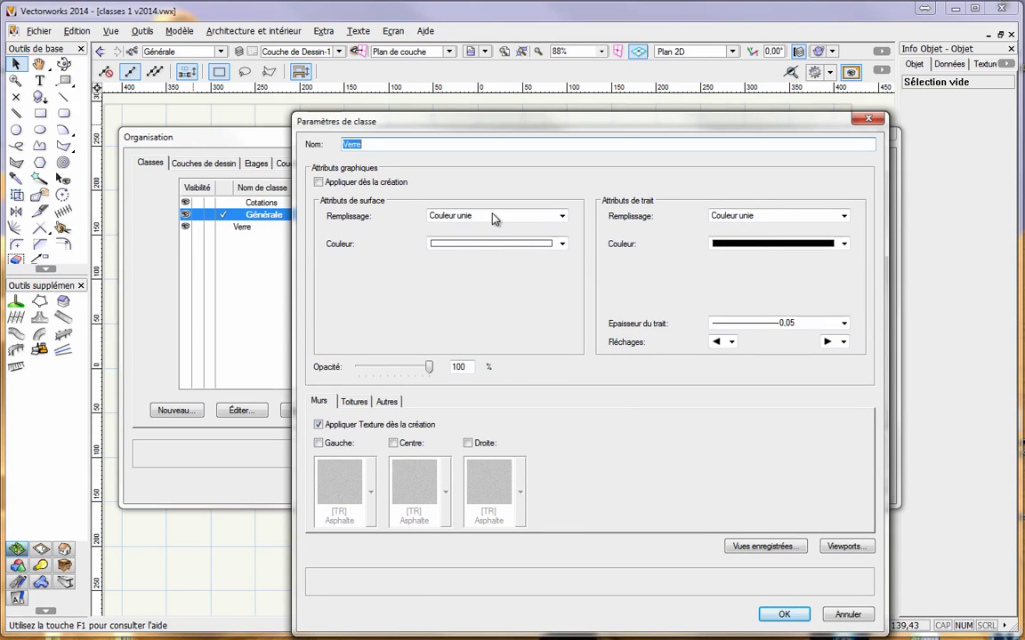
- Give the Verre class a solid surface fill in light cyan, RGB 211, 247, 250
left_click(487, 216)
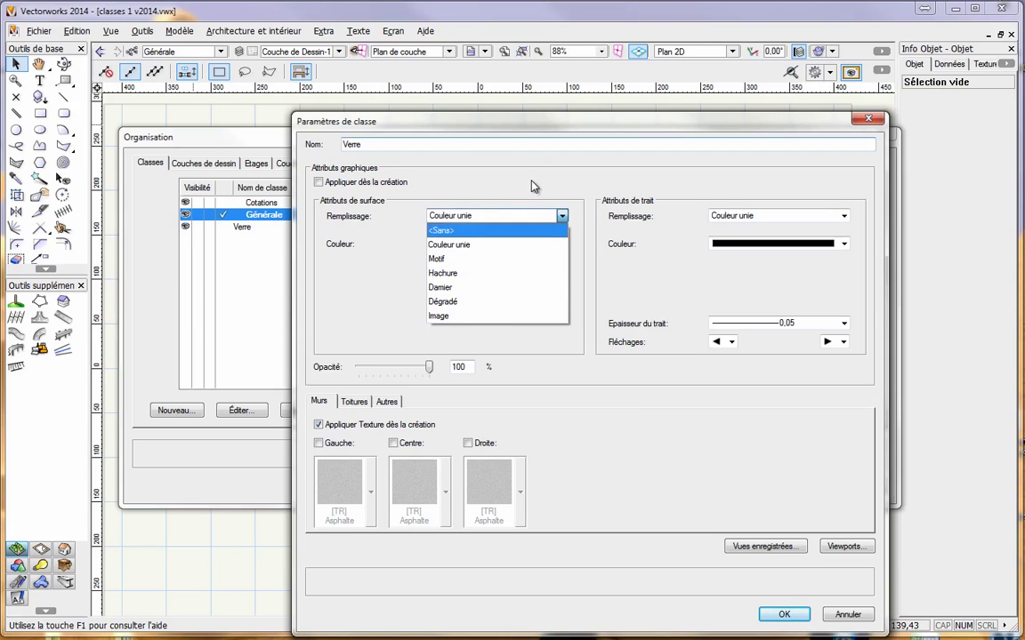
left_click(485, 245)
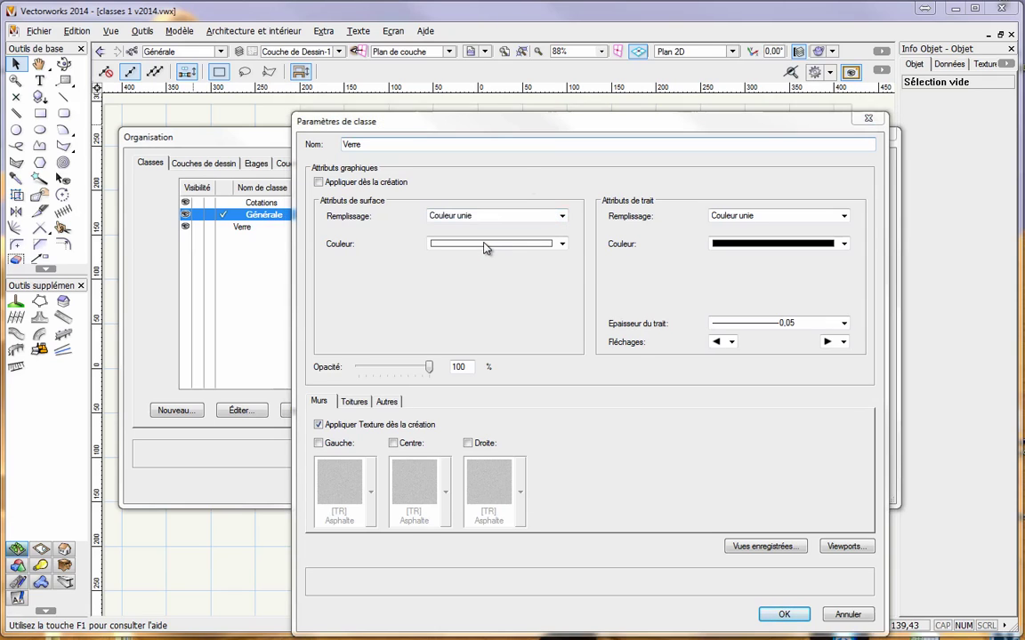
left_click(485, 246)
left_click(577, 265)
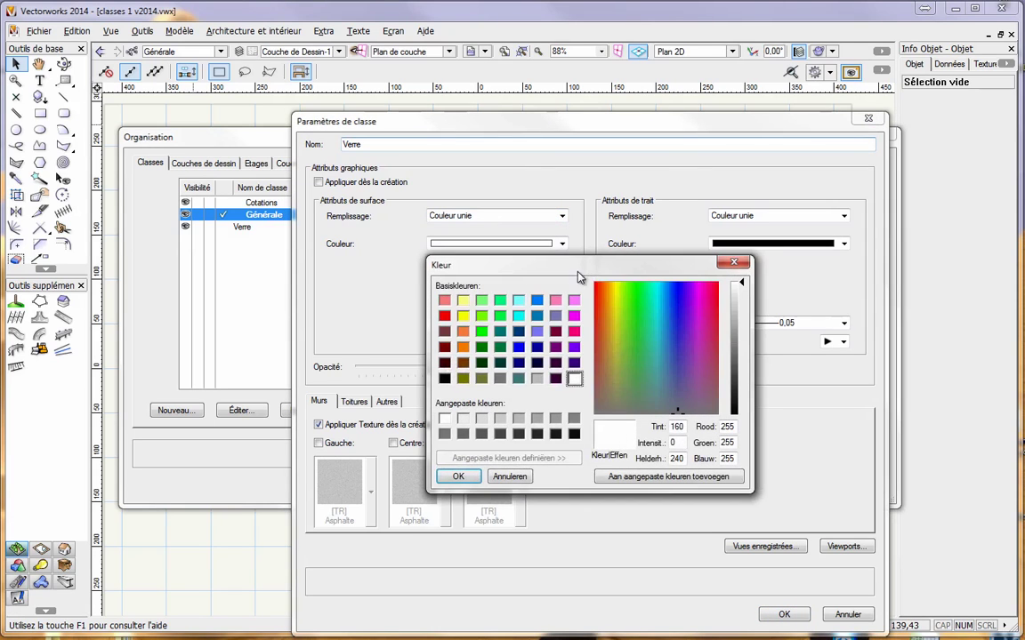
left_click(735, 294)
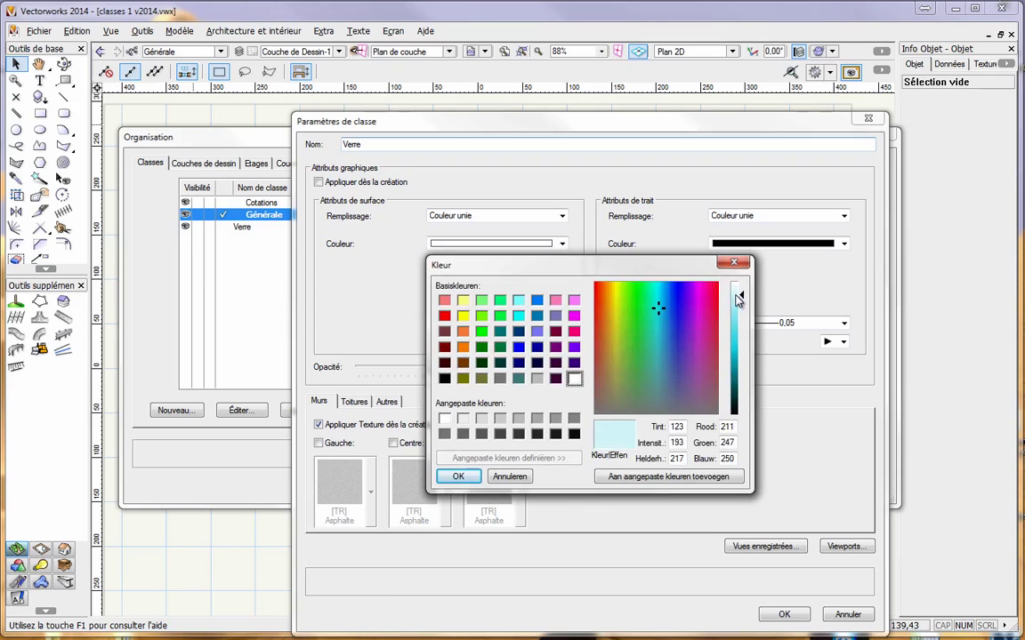
left_click(474, 478)
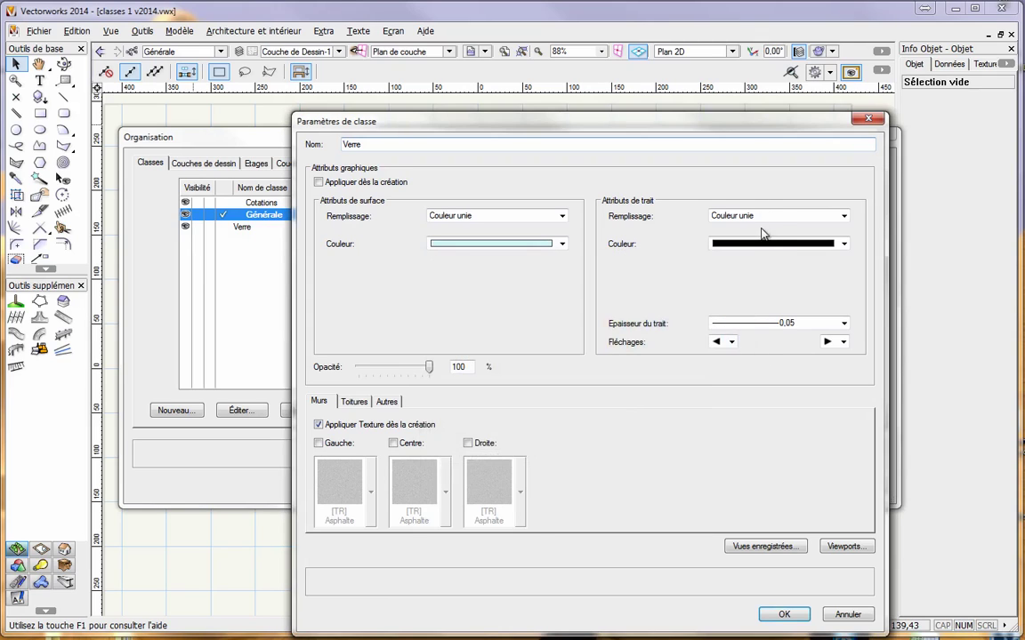
- Set the Verre class's line to the same light cyan at 0,13 thickness, with 40% opacity
left_click(760, 244)
left_click(740, 294)
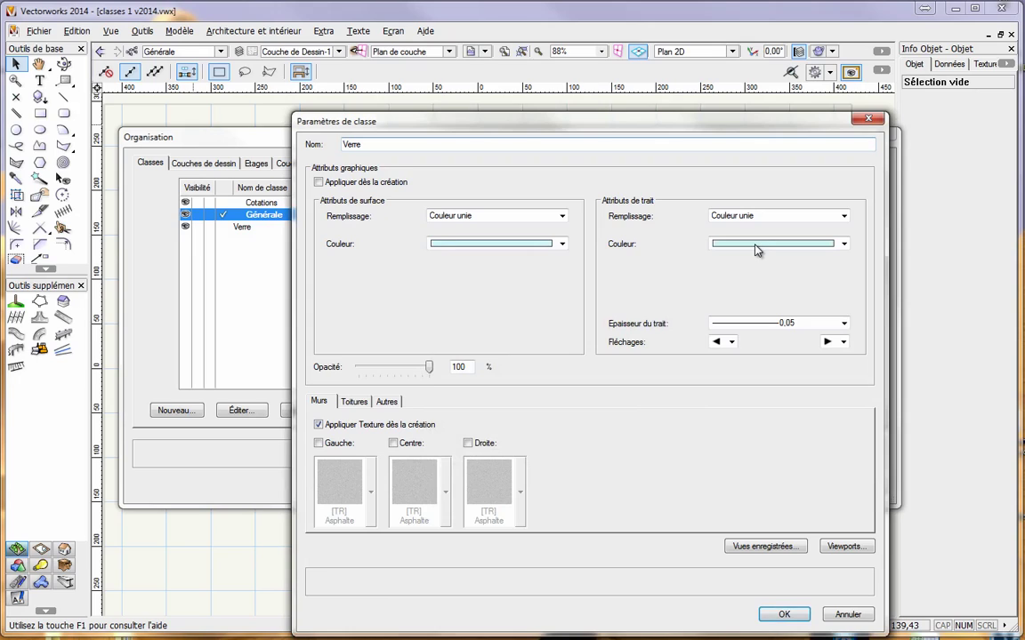
left_click(772, 322)
left_click(774, 371)
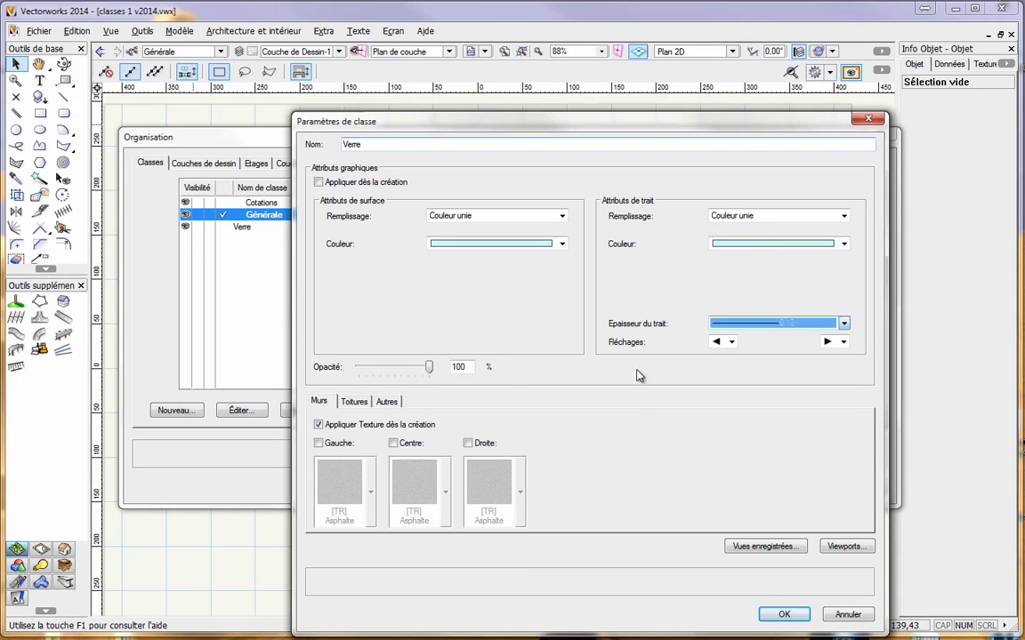
double_click(457, 367)
type("40")
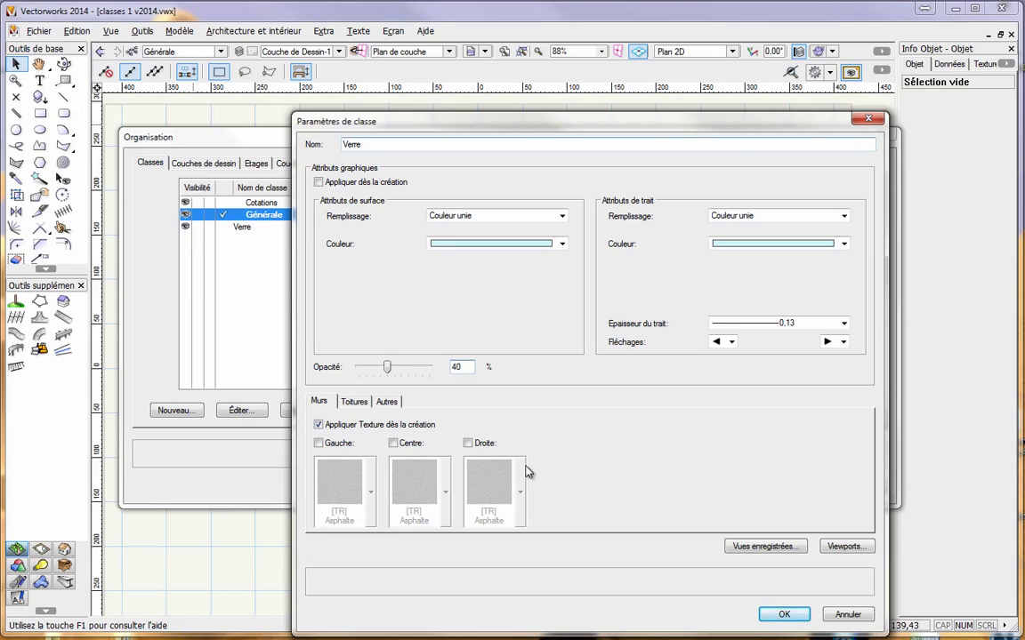
- Assign the "[TR] Verre - blanc" texture to the Verre class's other objects and apply its graphic attributes on creation
left_click(356, 404)
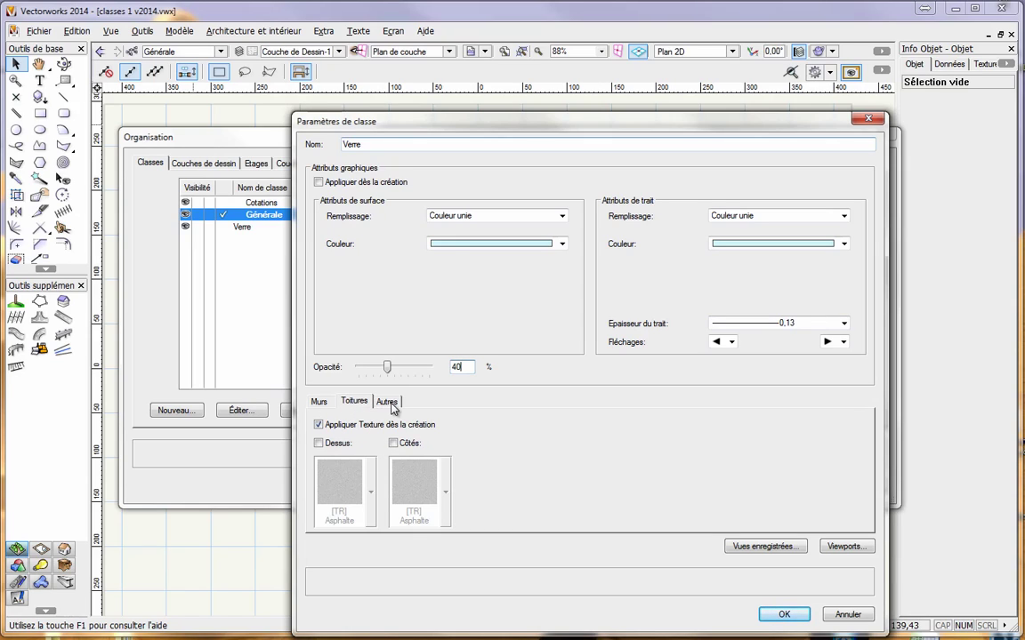
left_click(393, 405)
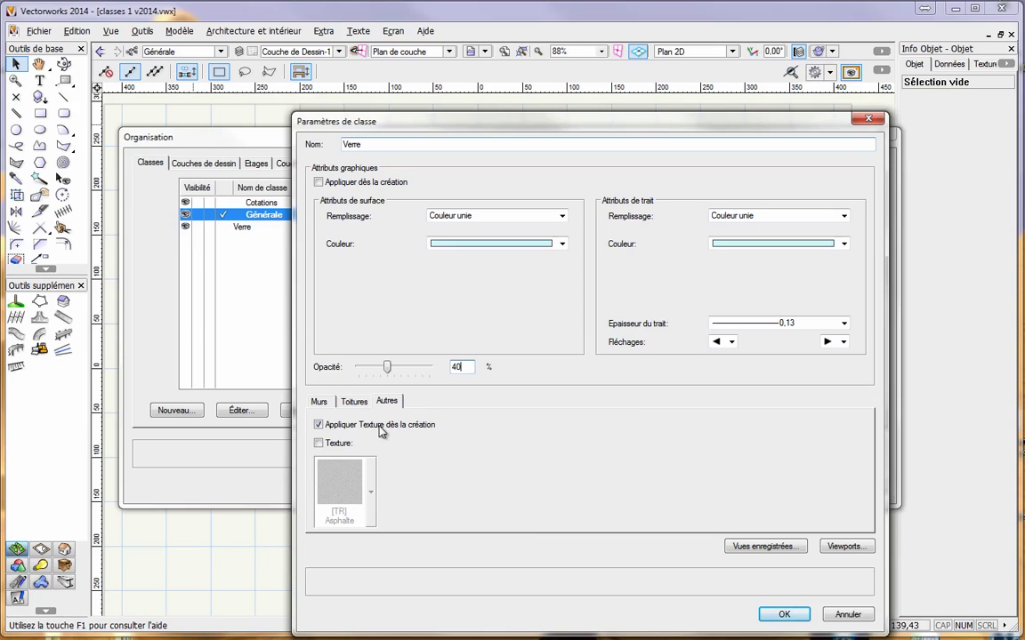
left_click(339, 444)
left_click(373, 473)
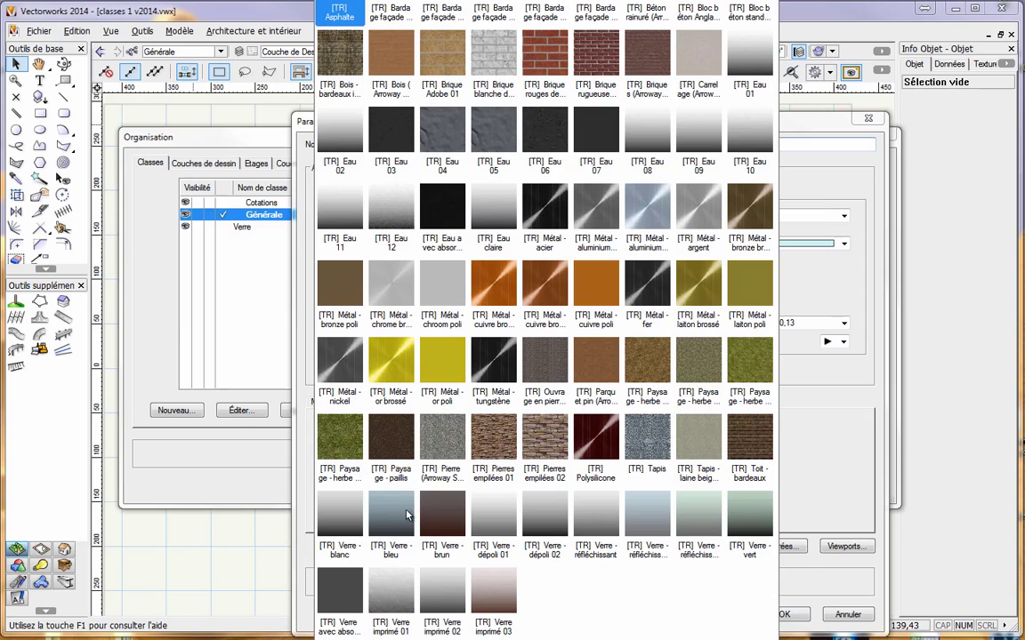
left_click(340, 514)
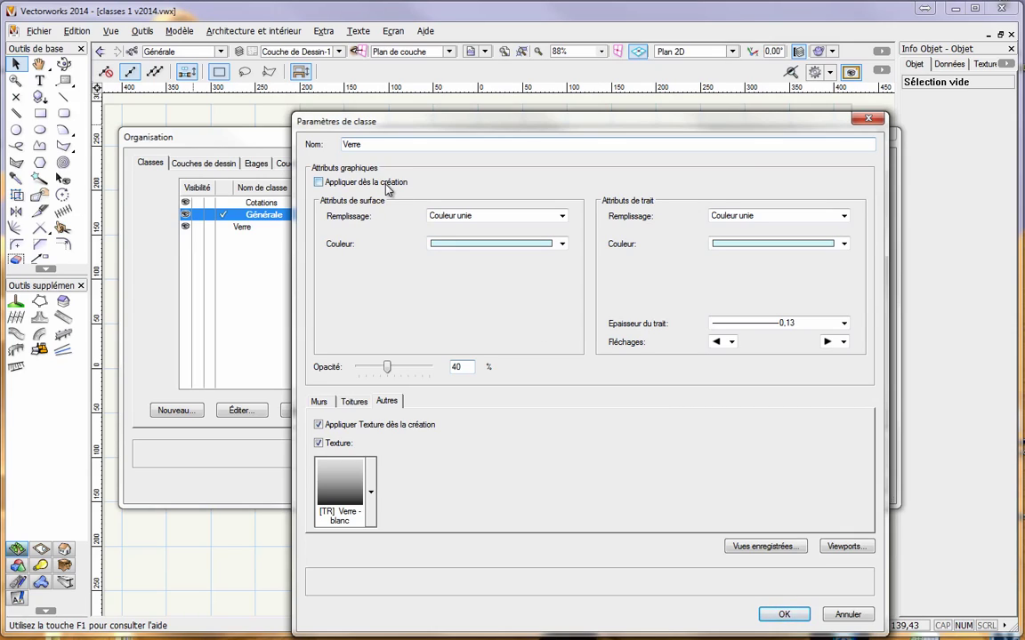
left_click(319, 183)
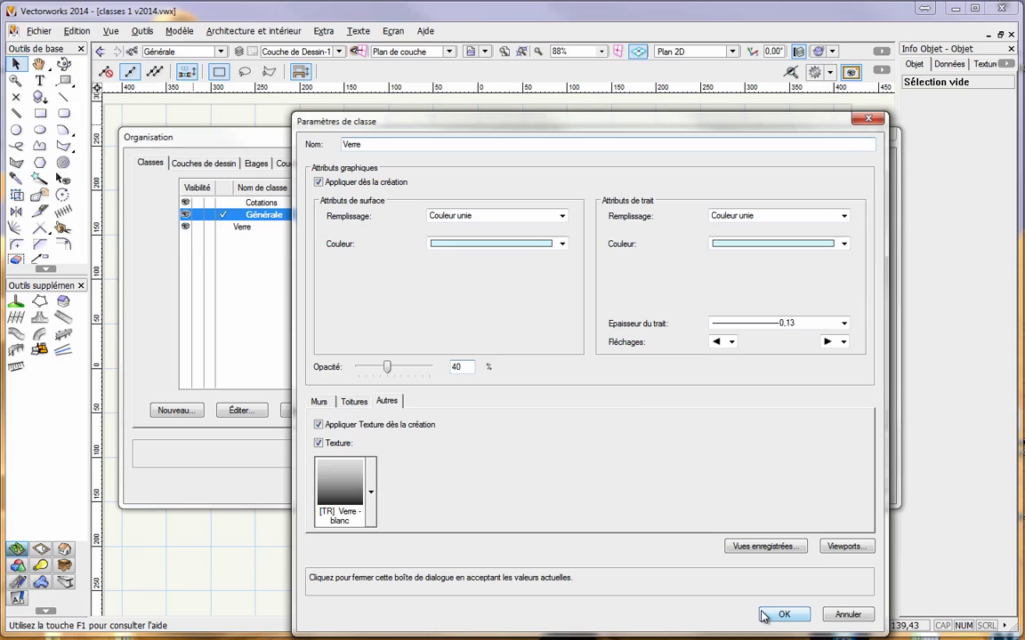
left_click(775, 615)
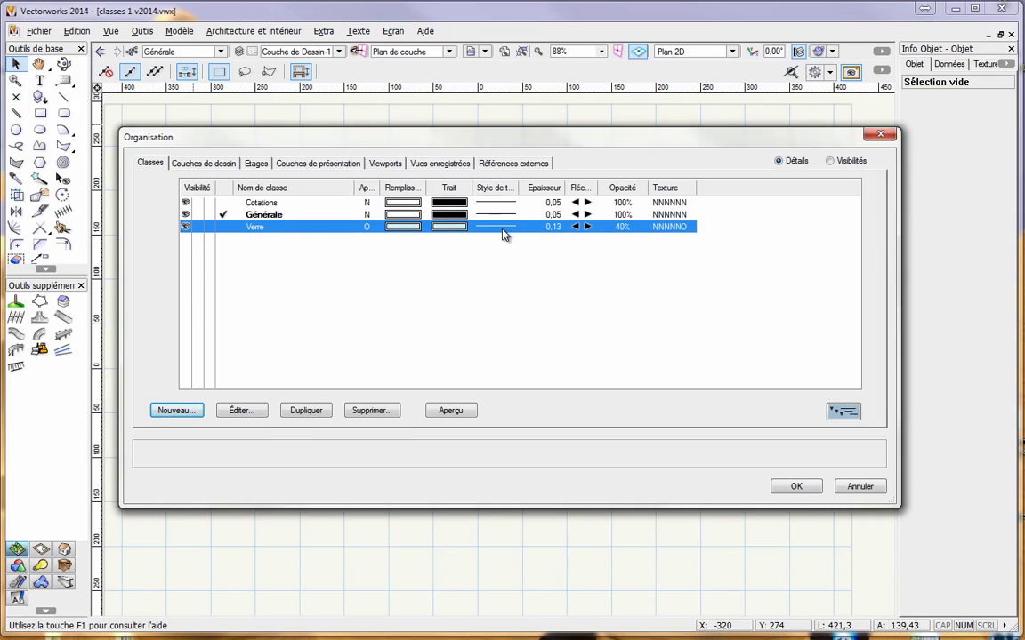
- Create another class named "acier" and open its class settings
left_click(177, 410)
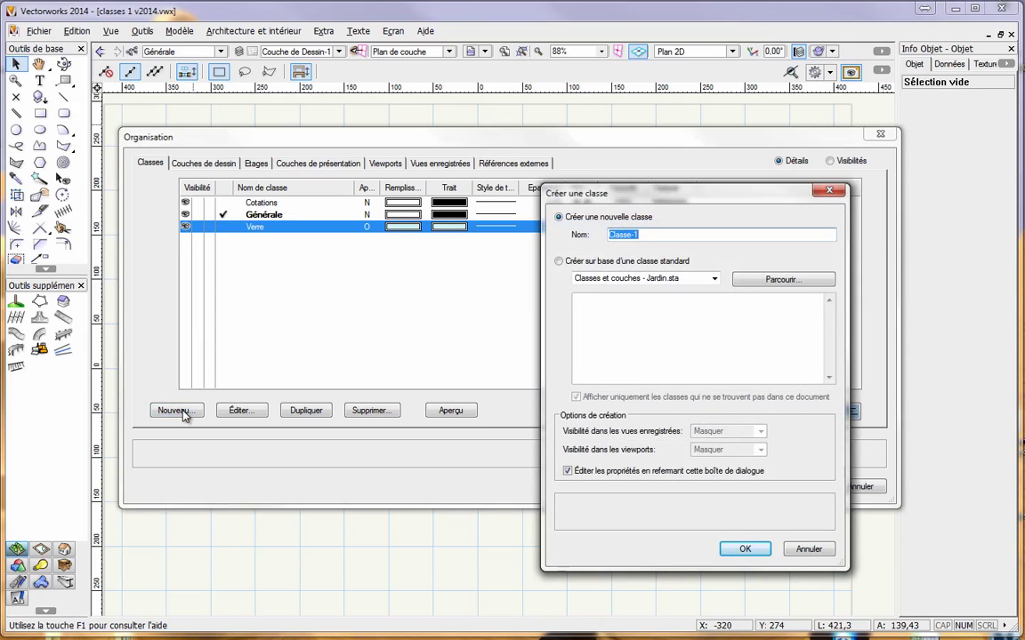
type("acier")
left_click(742, 549)
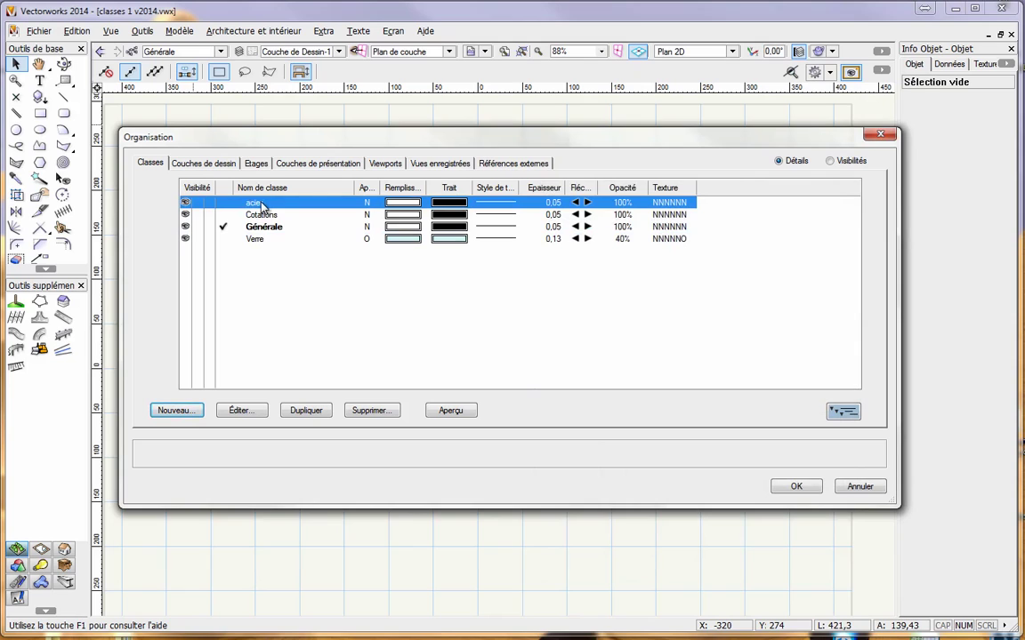
left_click(242, 411)
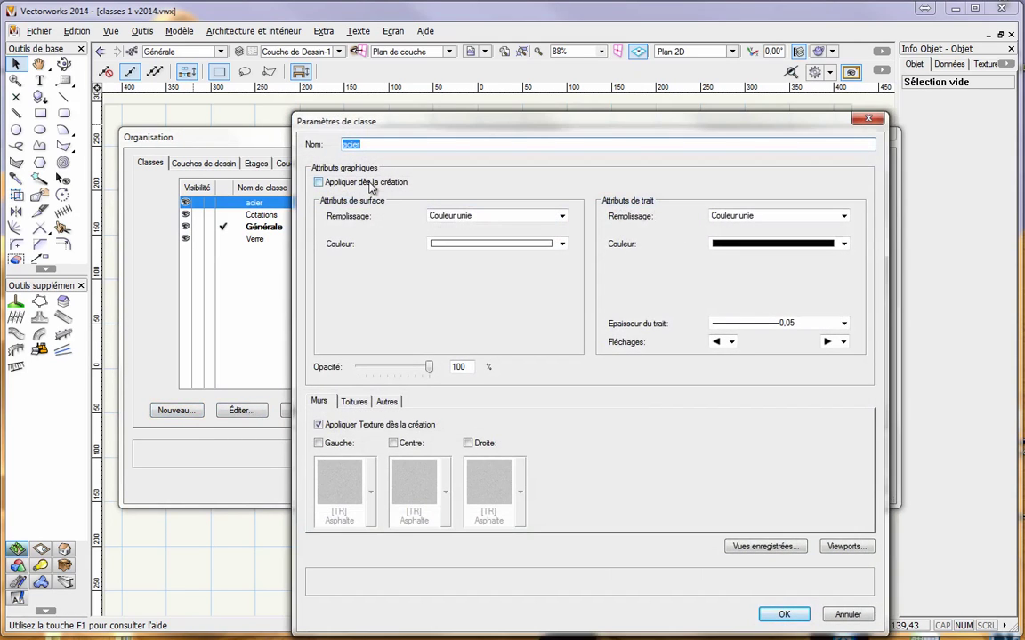
- Set both the surface and line colours of the acier class to dark grey, RGB 74, 74, 74
left_click(488, 245)
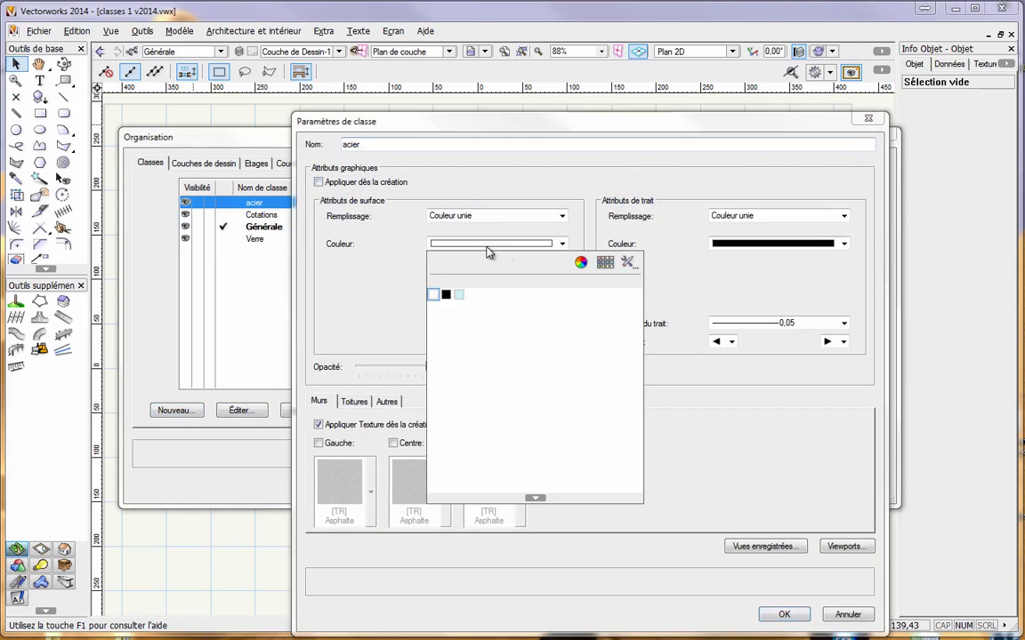
left_click(580, 264)
left_click(736, 382)
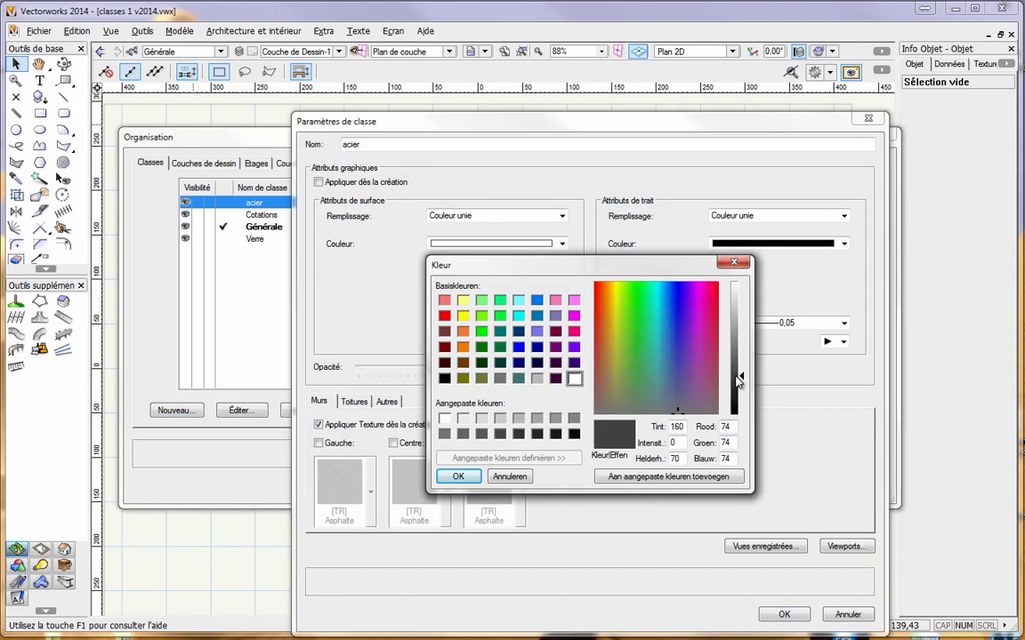
key("Return")
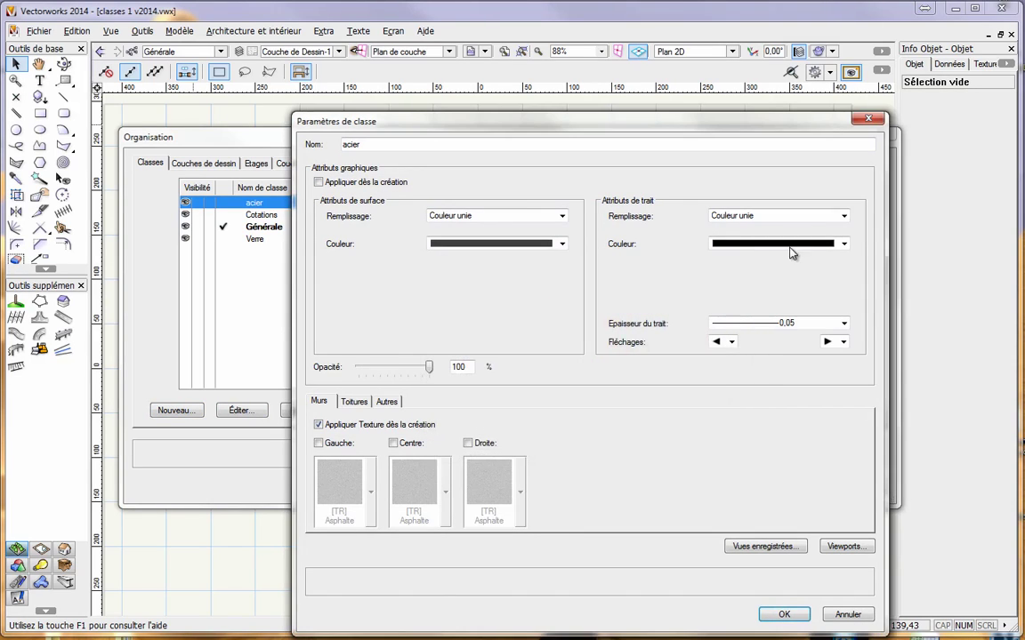
left_click(790, 250)
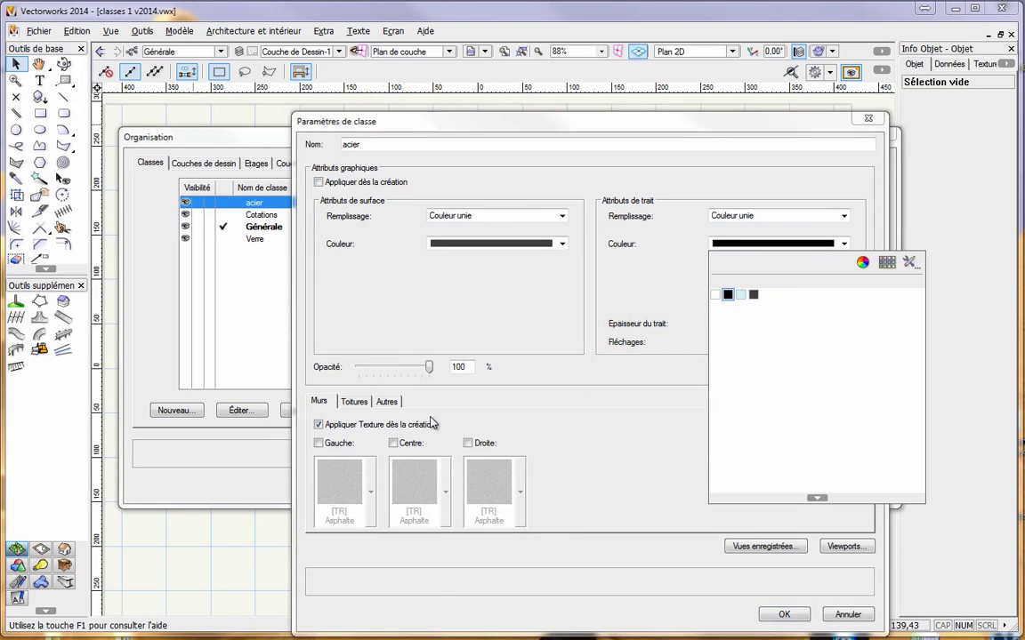
left_click(753, 294)
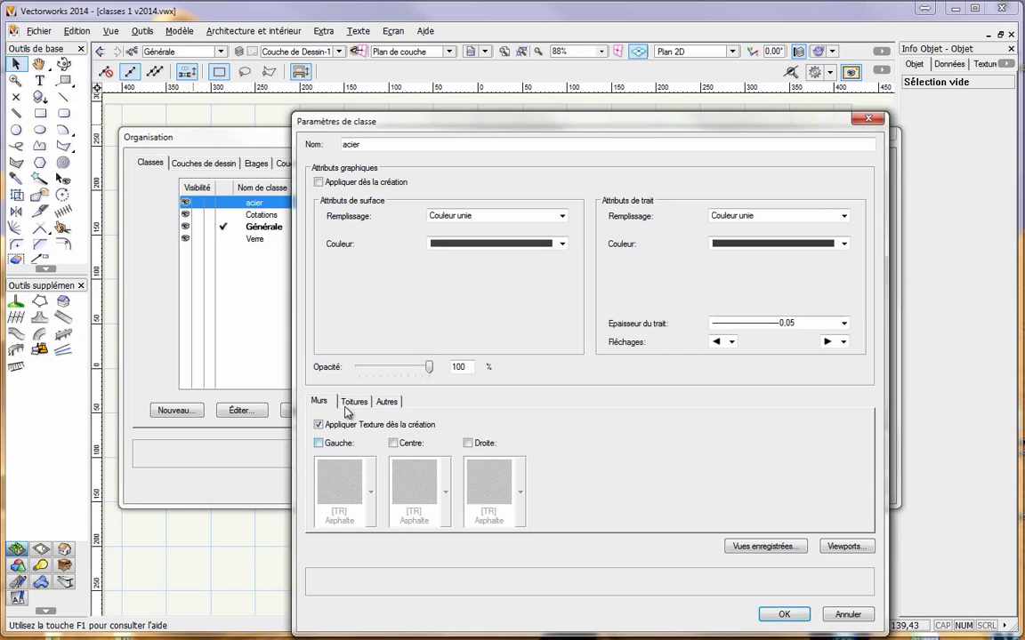
- Assign the "[TR] Métal - acier" texture to the acier class's other objects, apply its graphic attributes on creation, and accept the class changes
left_click(386, 402)
left_click(345, 445)
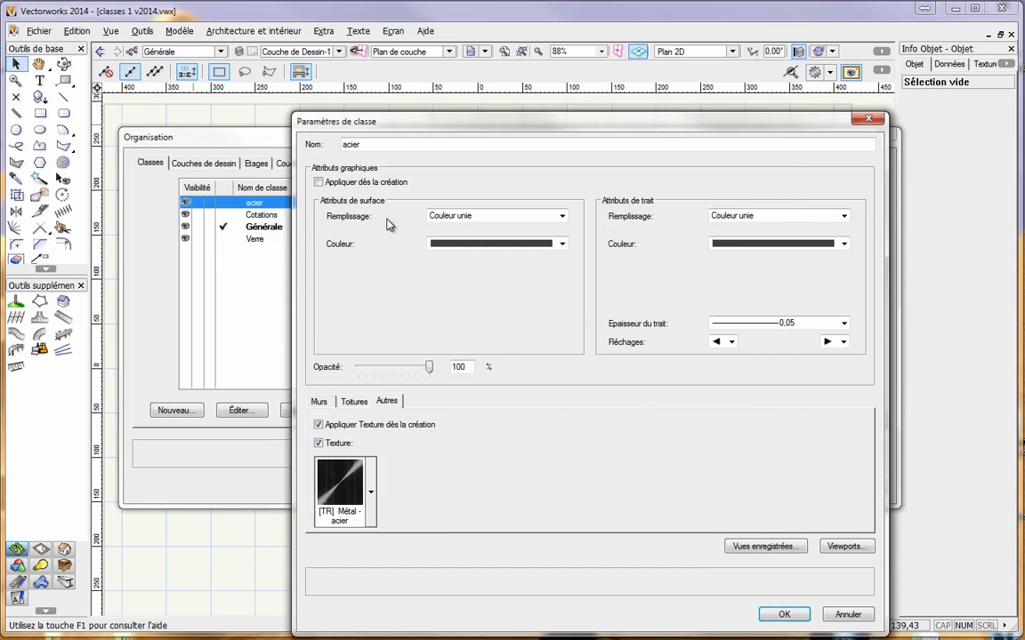
left_click(329, 180)
left_click(783, 614)
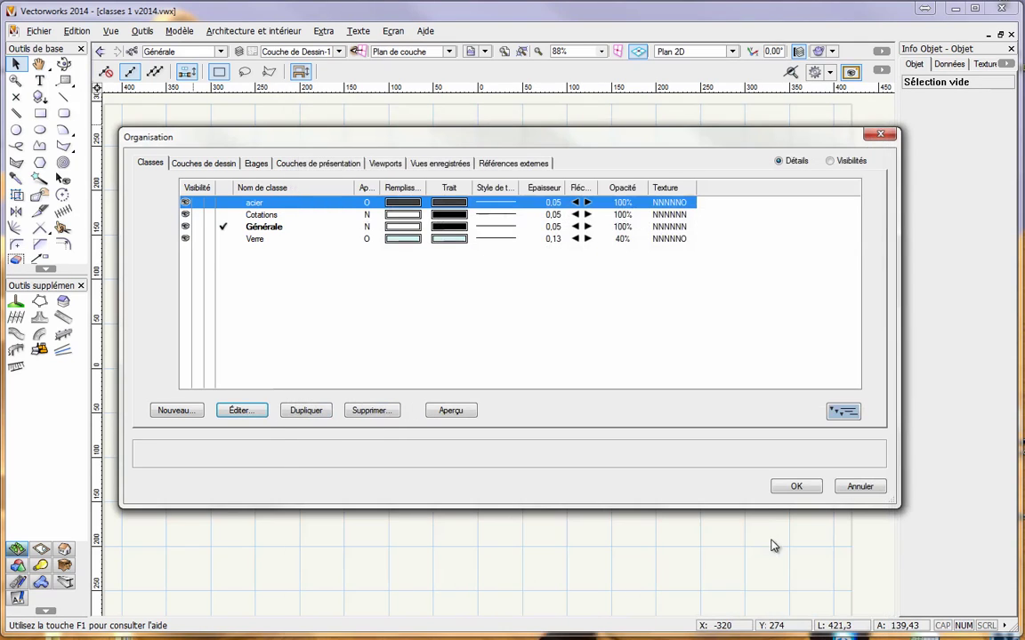
left_click(777, 490)
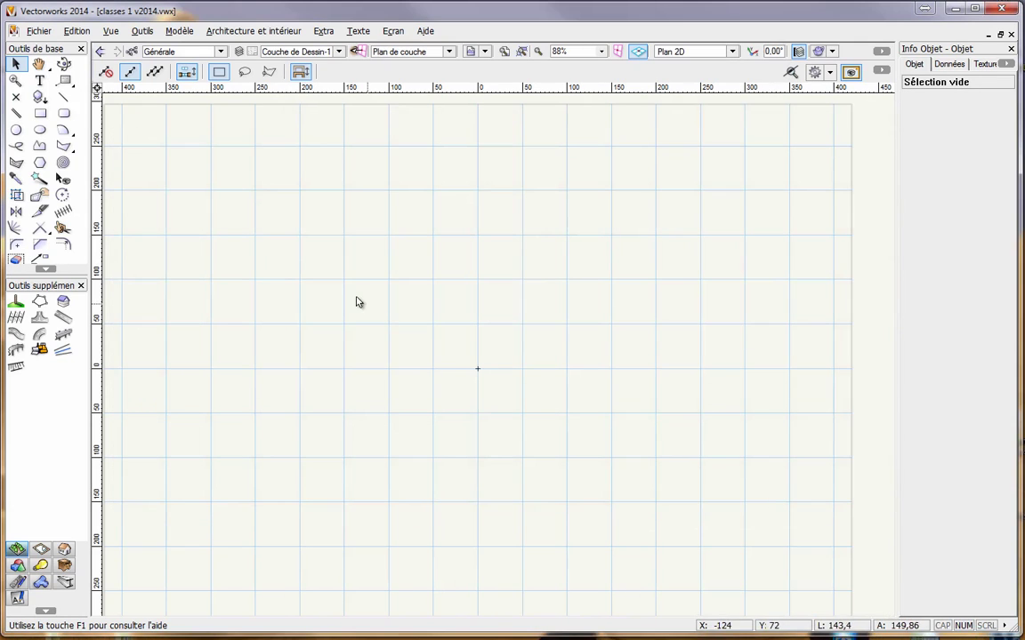
- Make acier the active class and draw a rectangle 100 wide and 10 high above the drawing's origin
left_click(220, 51)
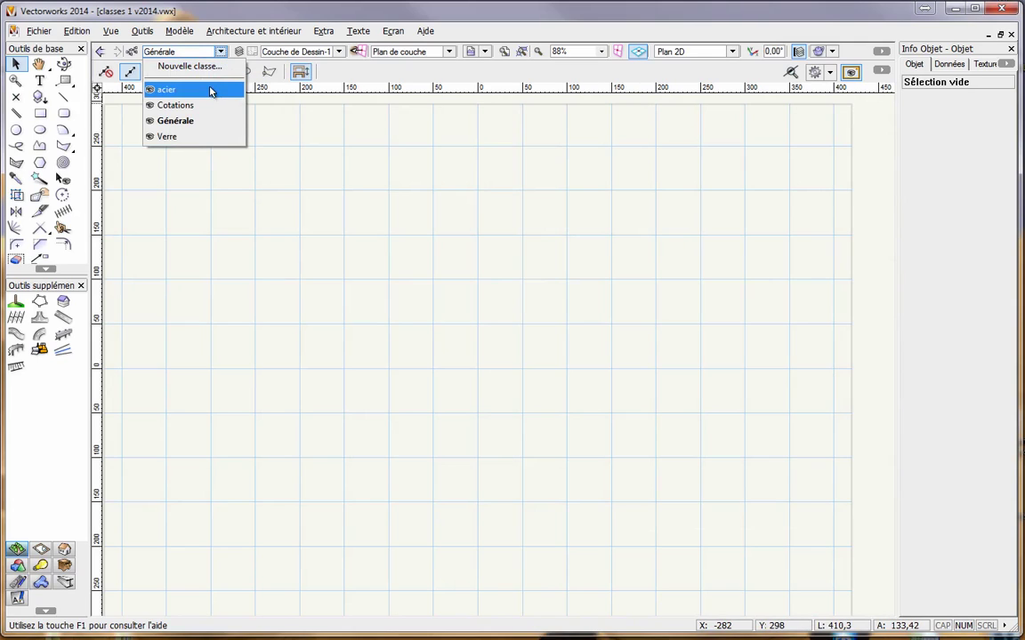
left_click(212, 90)
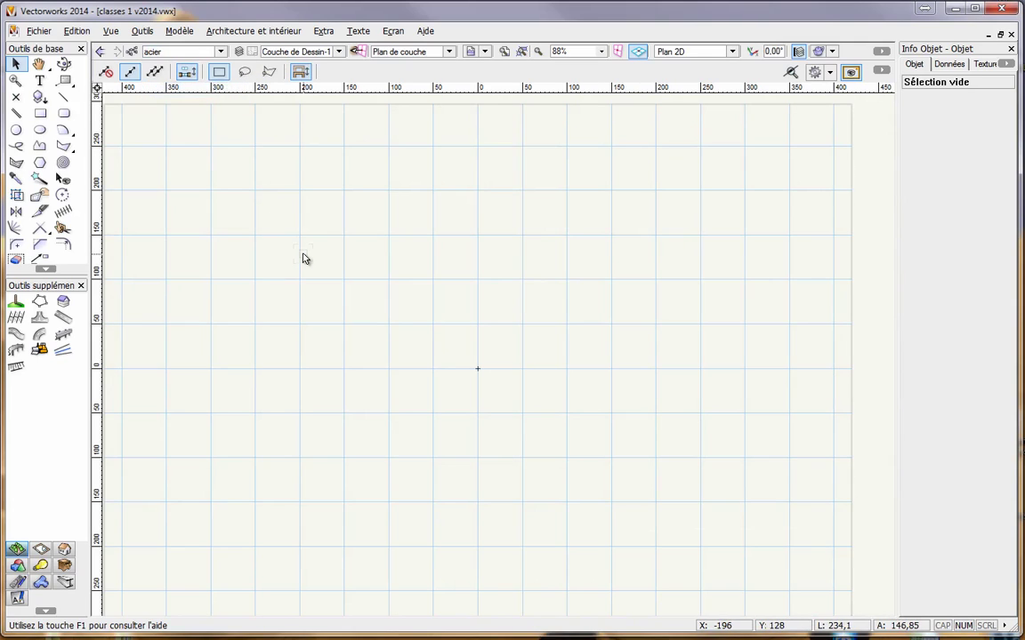
left_click(40, 115)
left_click(444, 289)
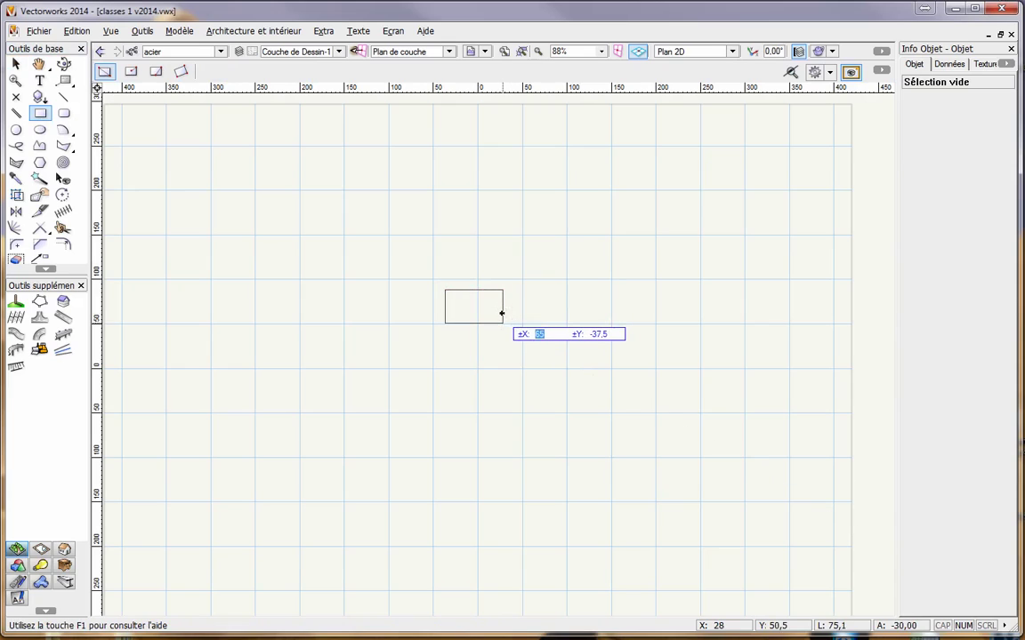
key("Tab")
type("100")
key("Tab")
type("-10")
key("Return")
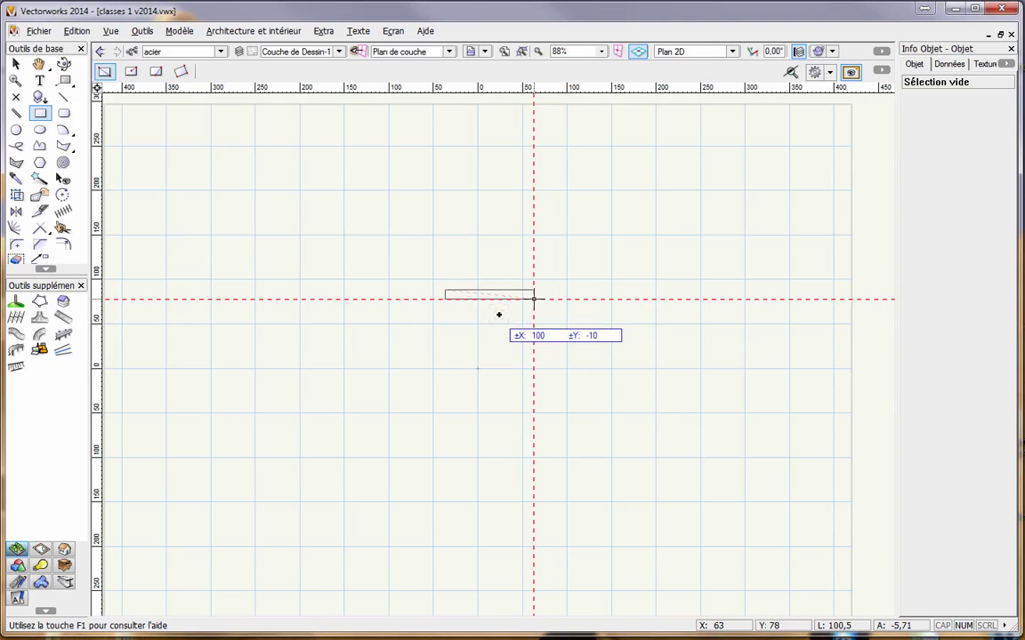
key("Return")
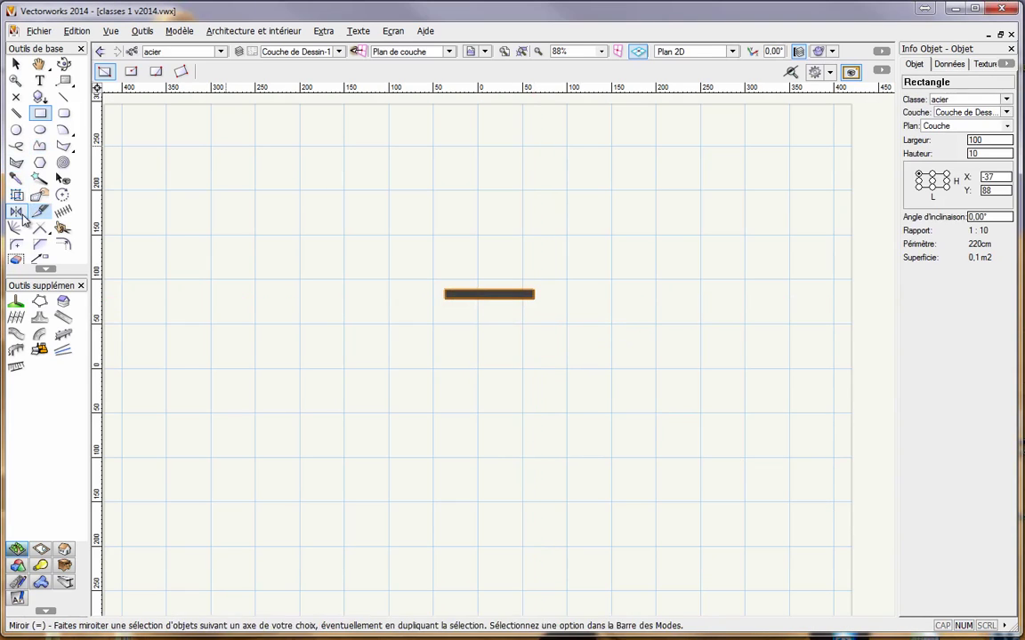
- Mirror a copy of the rectangle about a 45° diagonal from its upper-left corner to form an L shape
left_click(16, 210)
left_click(444, 290)
left_click(495, 340)
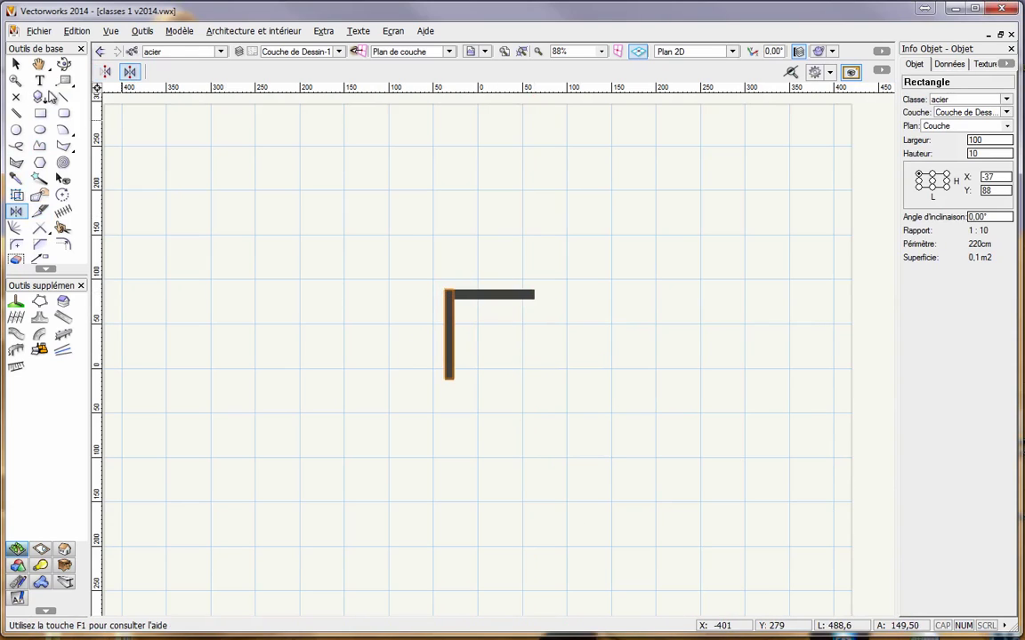
- Select both steel rectangles and add their surfaces into a single L-shaped polygon
left_click(16, 64)
left_click_drag(395, 260, 587, 415)
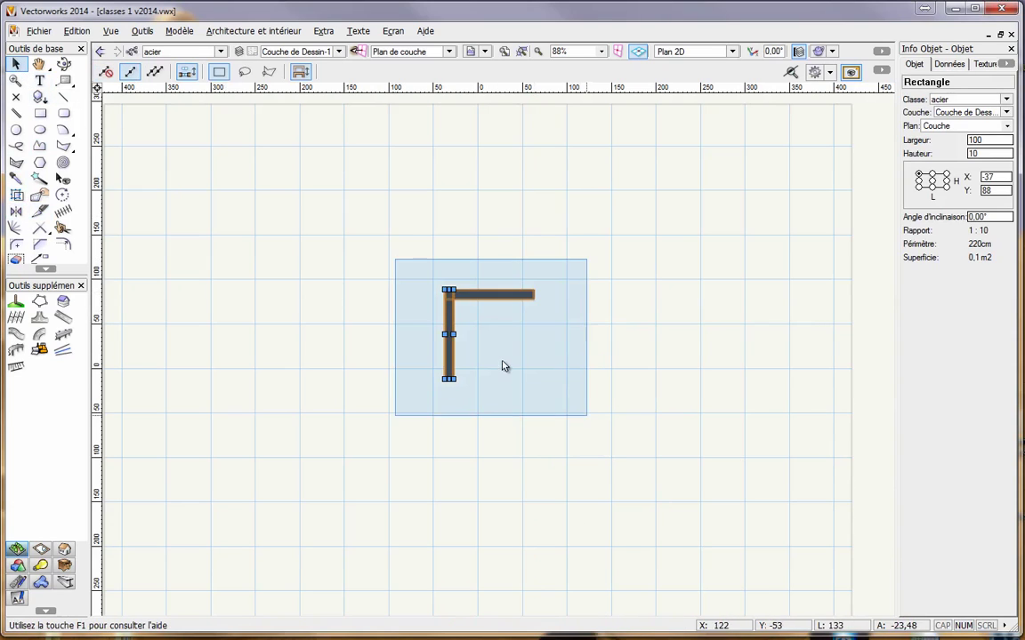
right_click(451, 335)
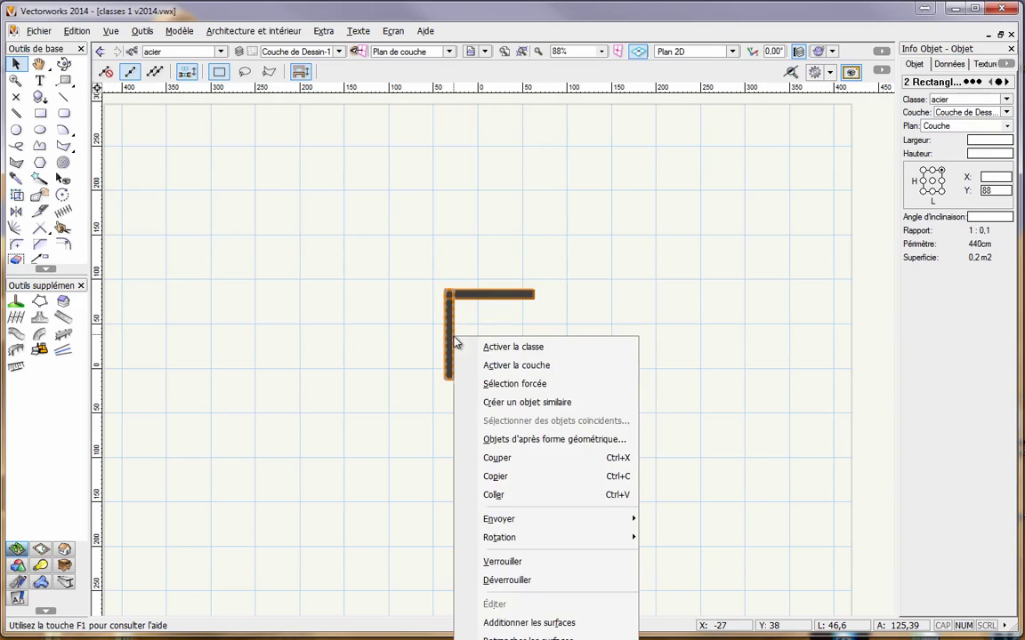
left_click(533, 622)
- Make Verre the active class, draw a rectangle about 138 by 124 covering the L-shaped polygon, and clear the selection
left_click(151, 53)
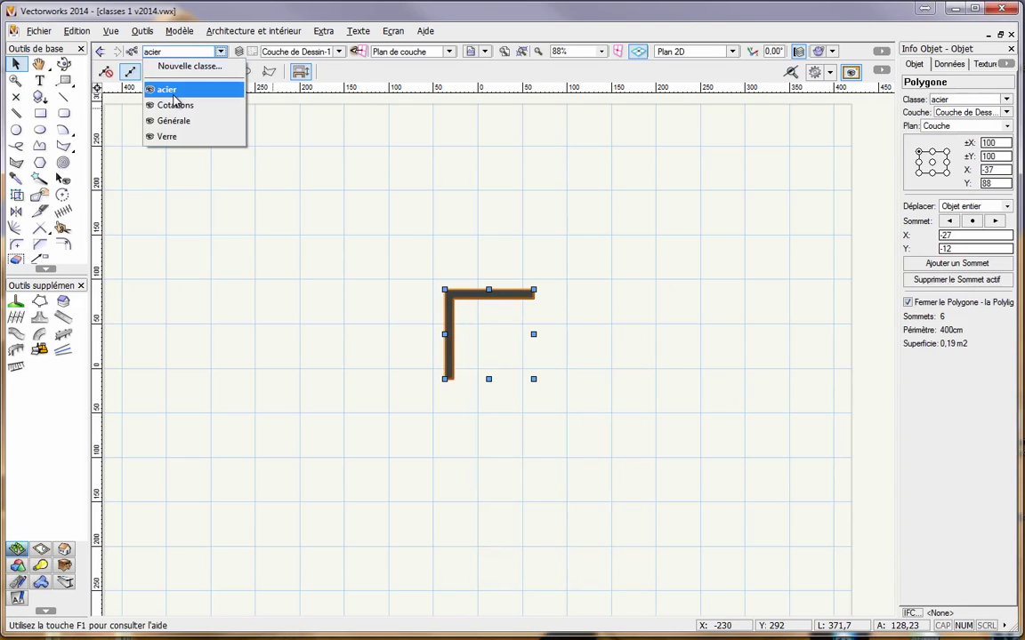
left_click(164, 136)
left_click(39, 115)
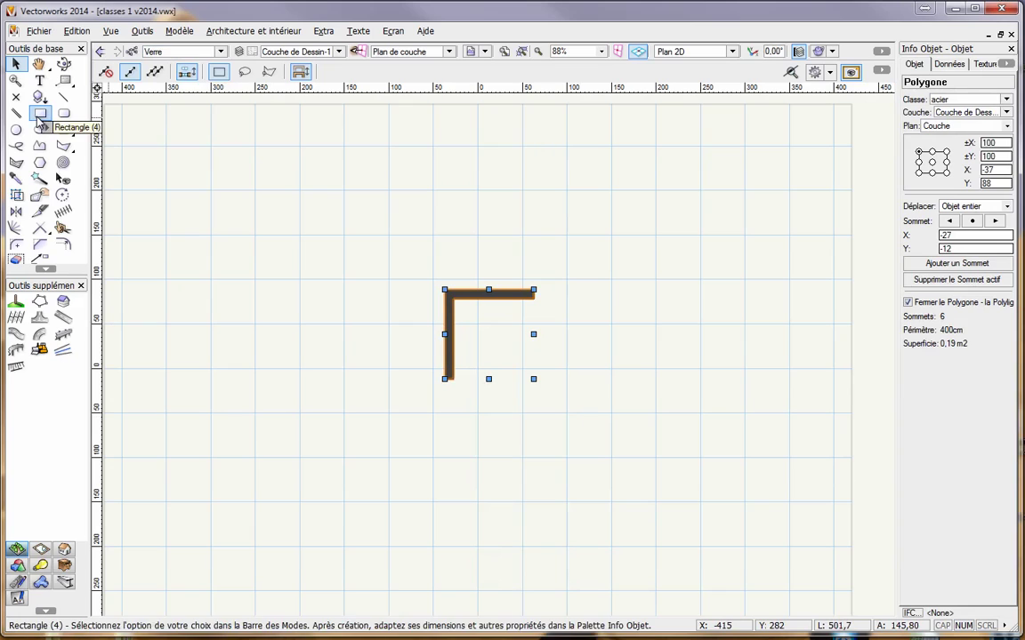
left_click(39, 114)
left_click(426, 279)
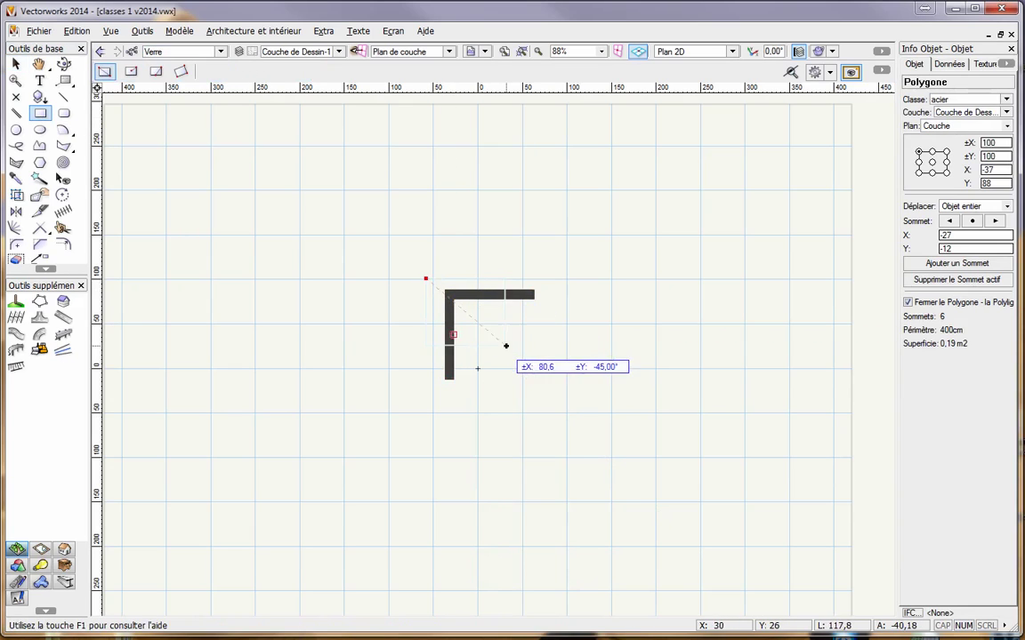
left_click(549, 389)
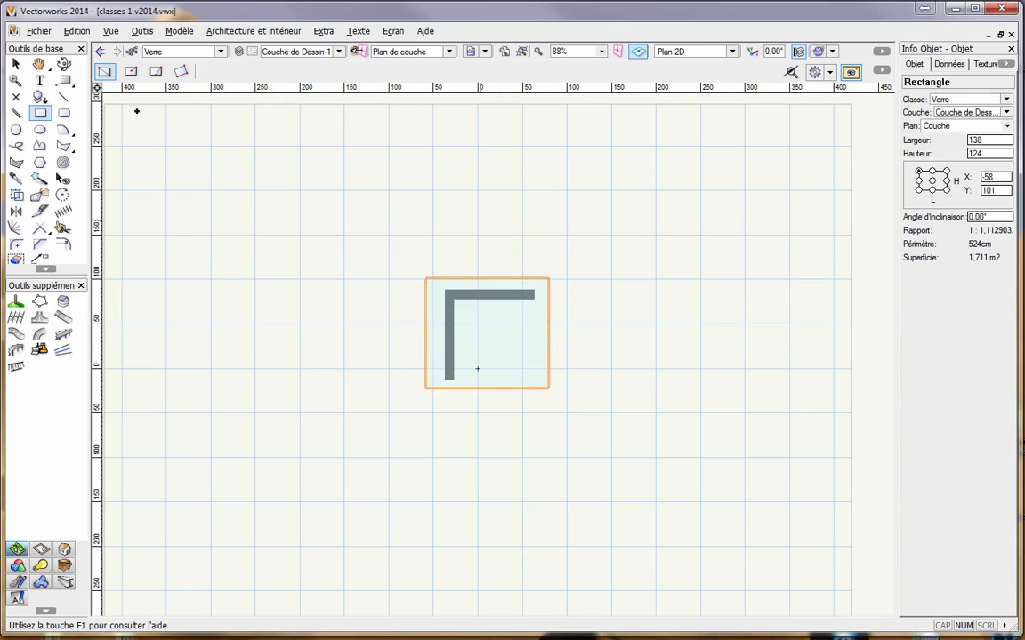
left_click(15, 64)
scroll(566, 318, "up", 2)
left_click(603, 326)
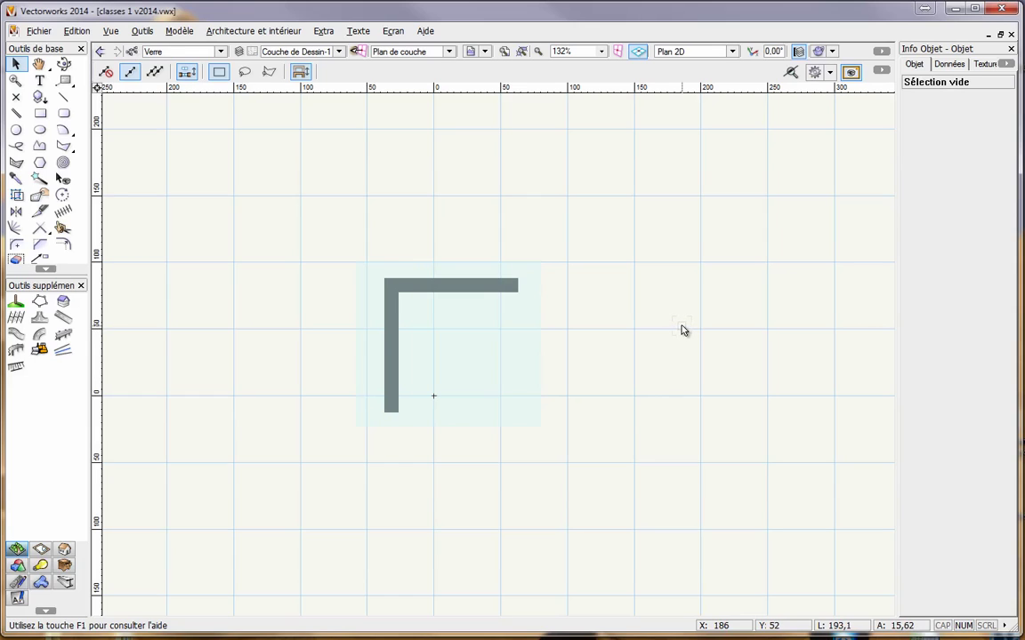
- Switch to the "classes exemple v2014.vwx" drawing and review the classes available for the selected lamp parts
left_click(394, 32)
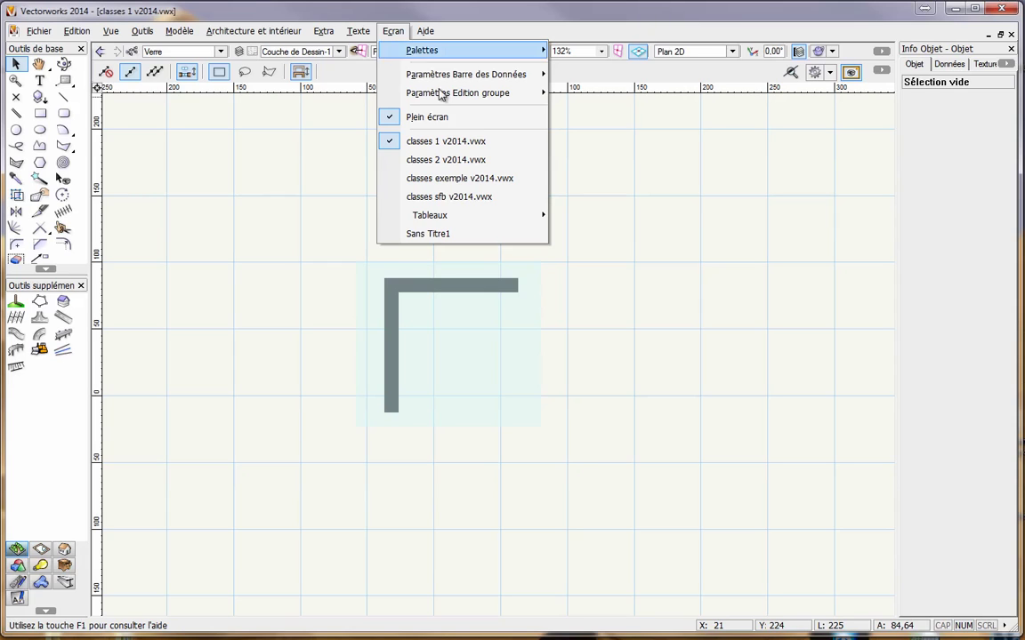
left_click(504, 180)
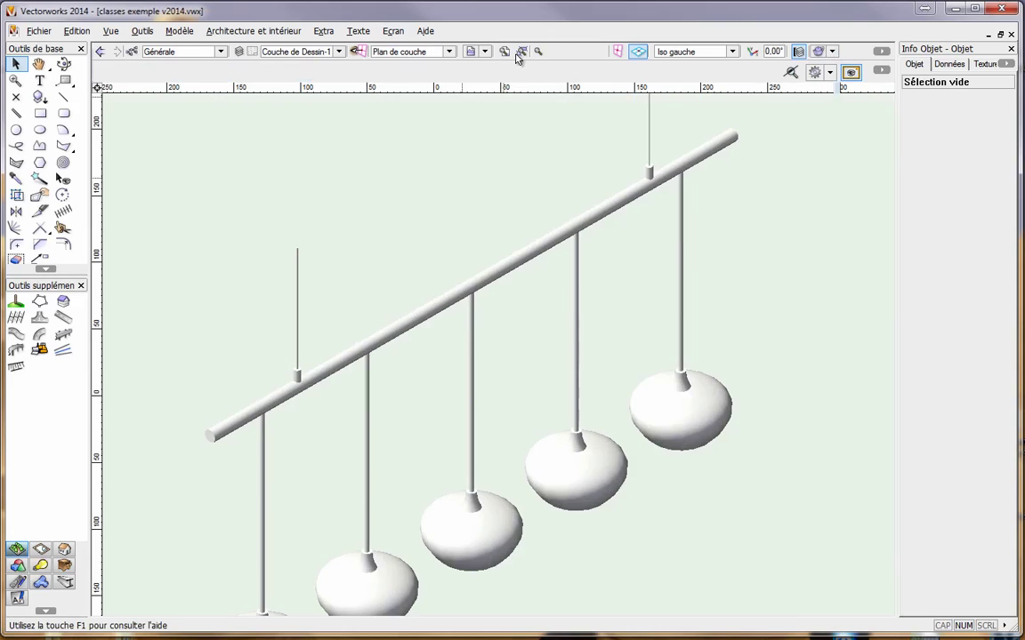
scroll(711, 311, "down", 2)
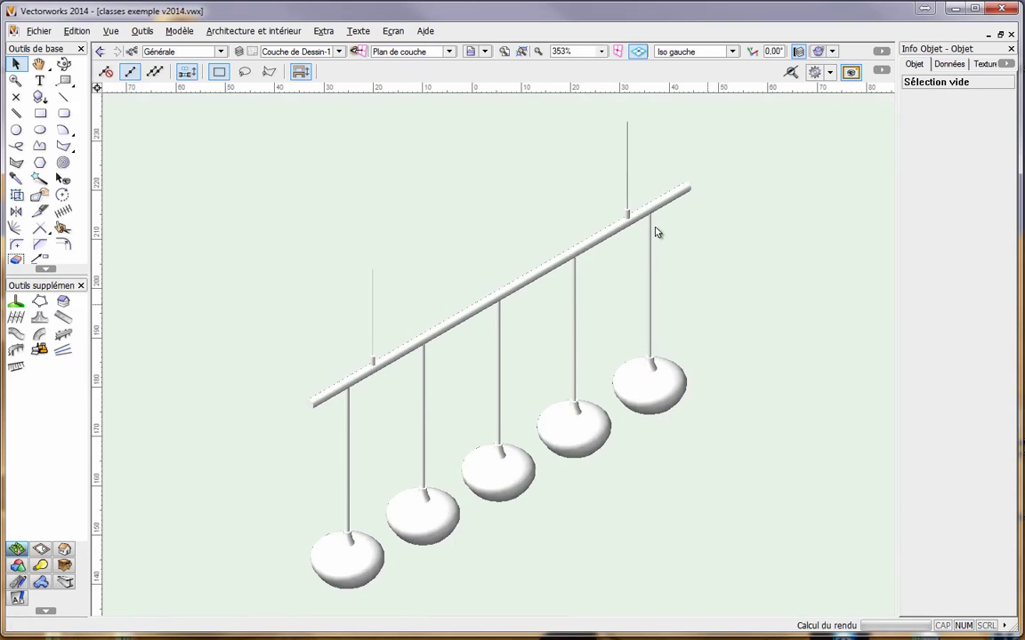
left_click_drag(738, 114, 252, 604)
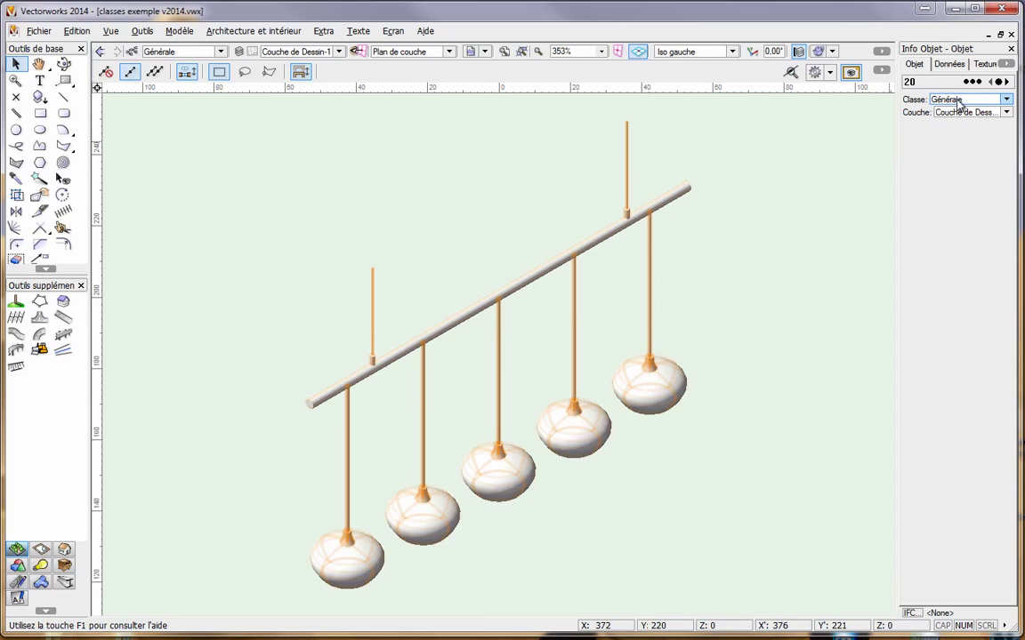
left_click(1006, 101)
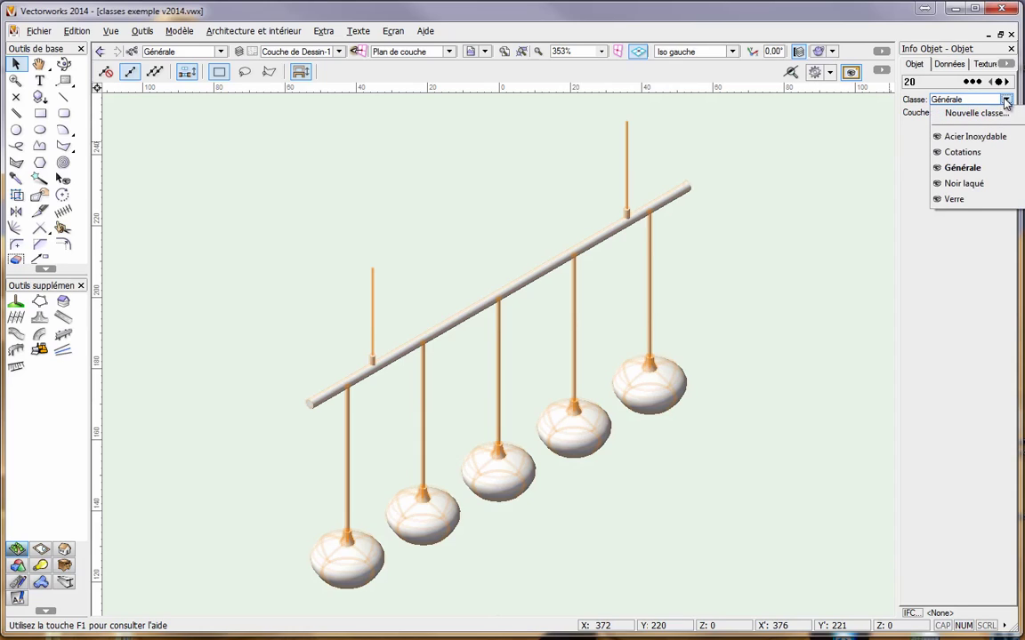
left_click(794, 258)
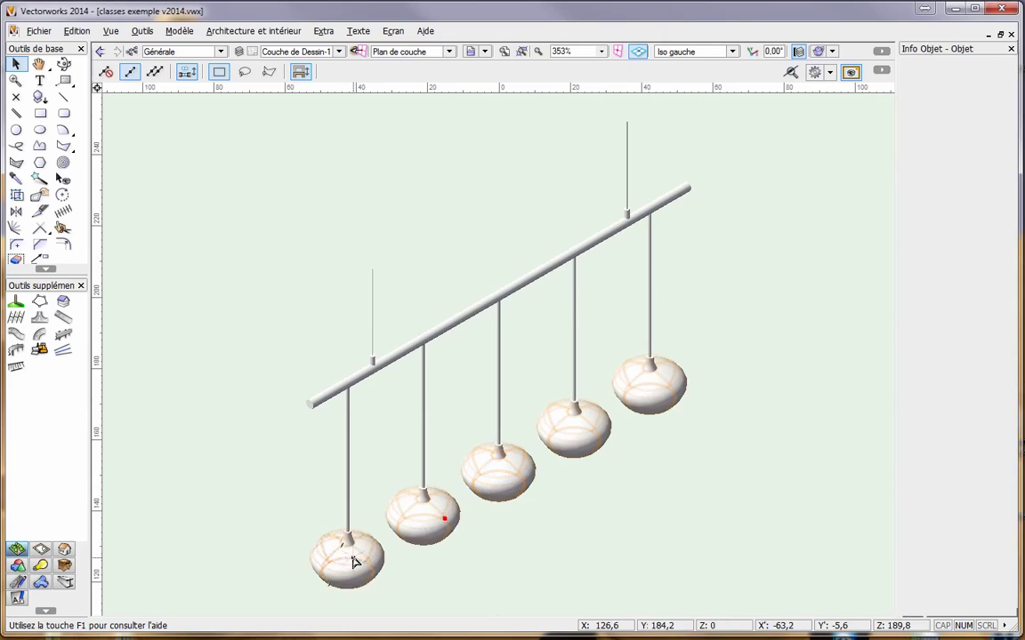
- Assign the five lamp globes to the Verre class and the long slanted bar to the Noir laqué class
left_click(1006, 99)
left_click(948, 199)
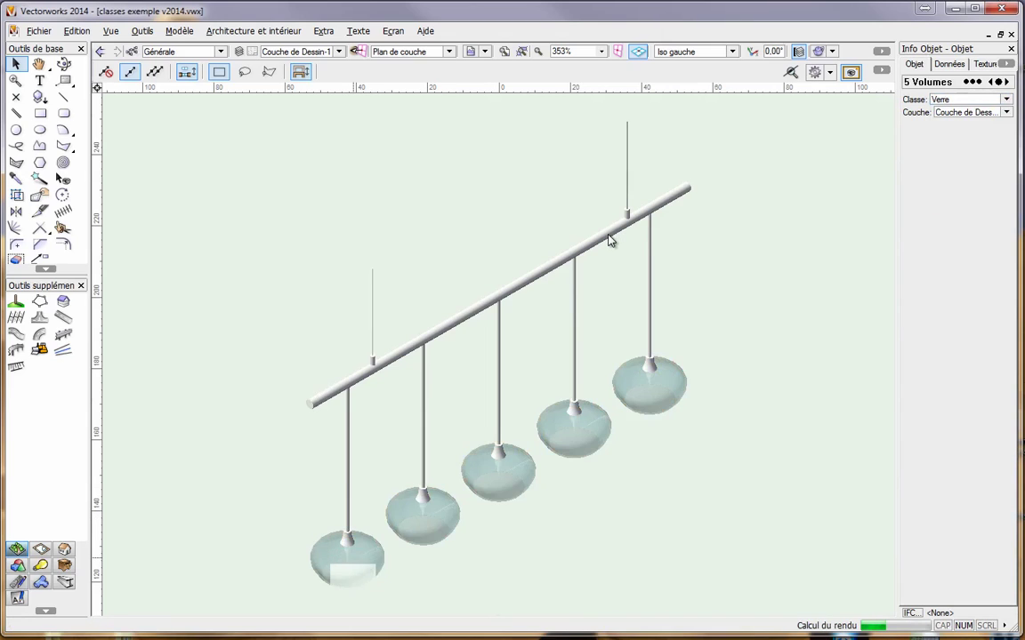
left_click(611, 236)
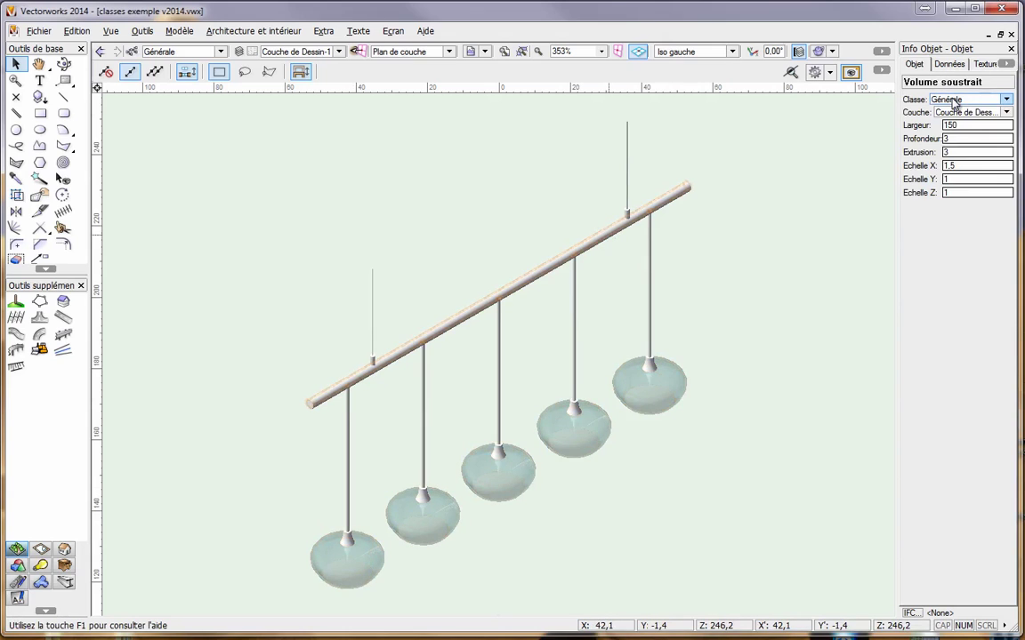
left_click(954, 99)
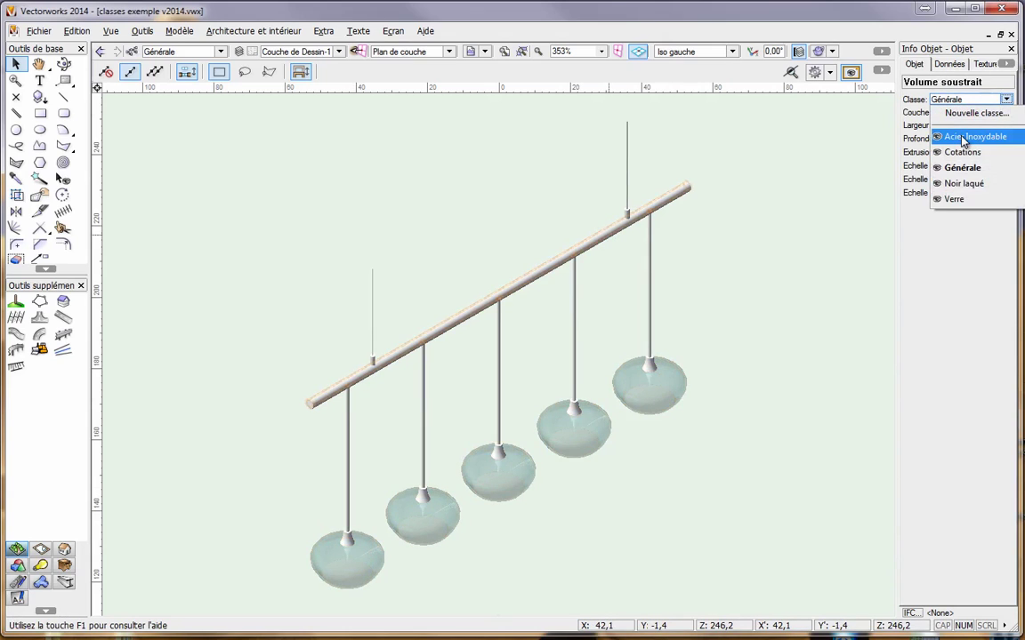
left_click(964, 183)
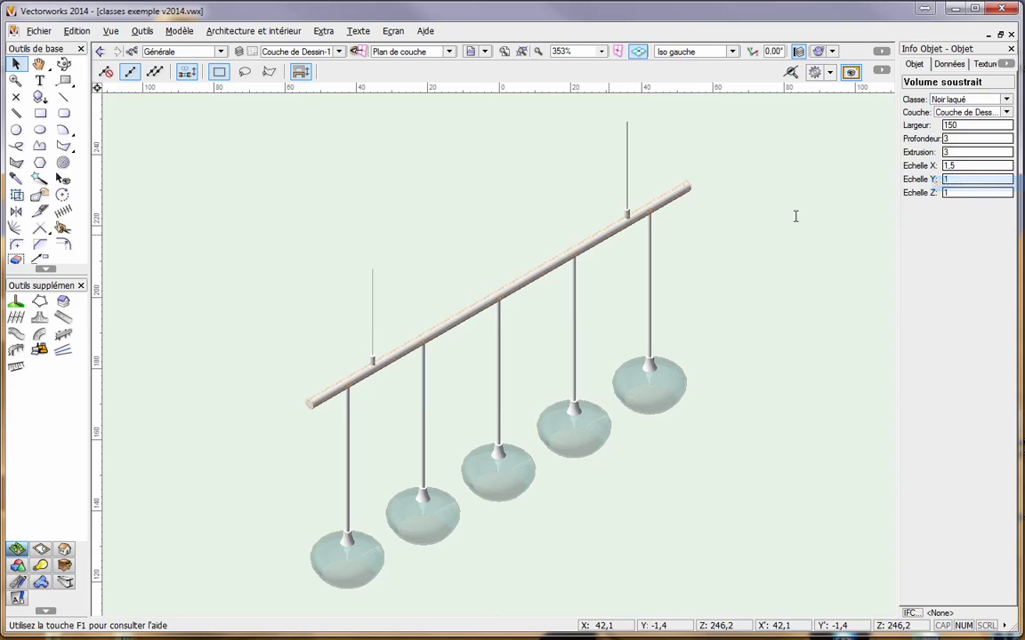
- Select the five rods between the bar and the globes and assign them to the Acier Inoxydable class
left_click(649, 264)
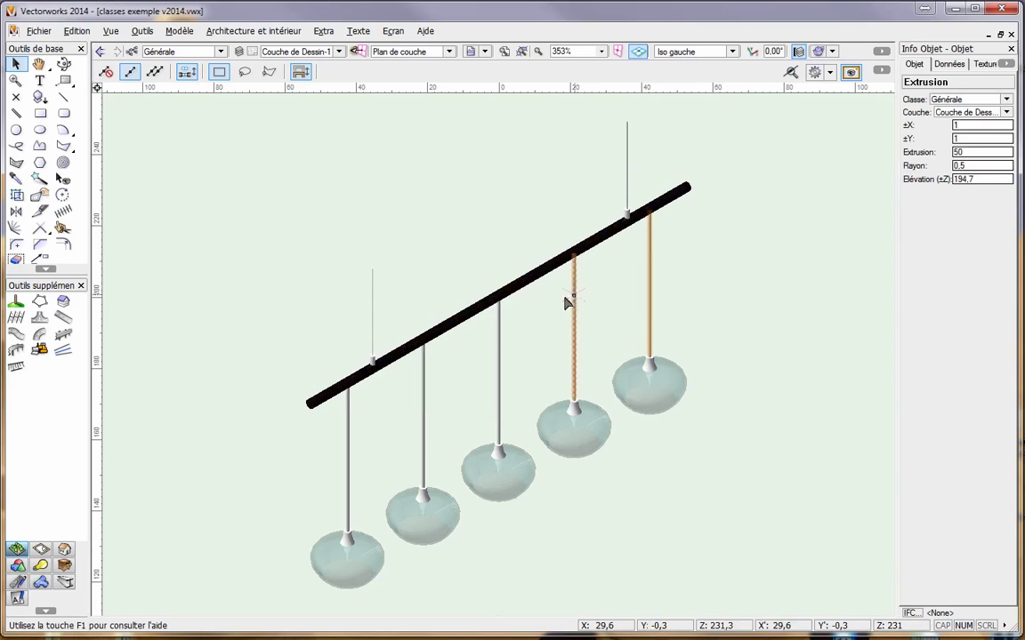
left_click(499, 344, "shift")
left_click(348, 418, "shift")
left_click(425, 428, "shift")
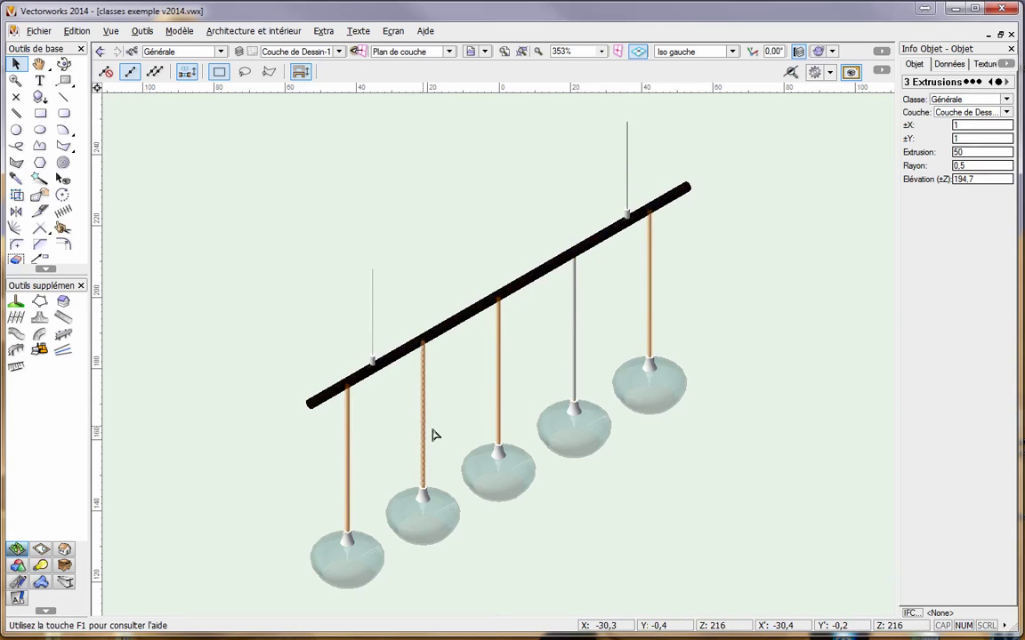
left_click(574, 290, "shift")
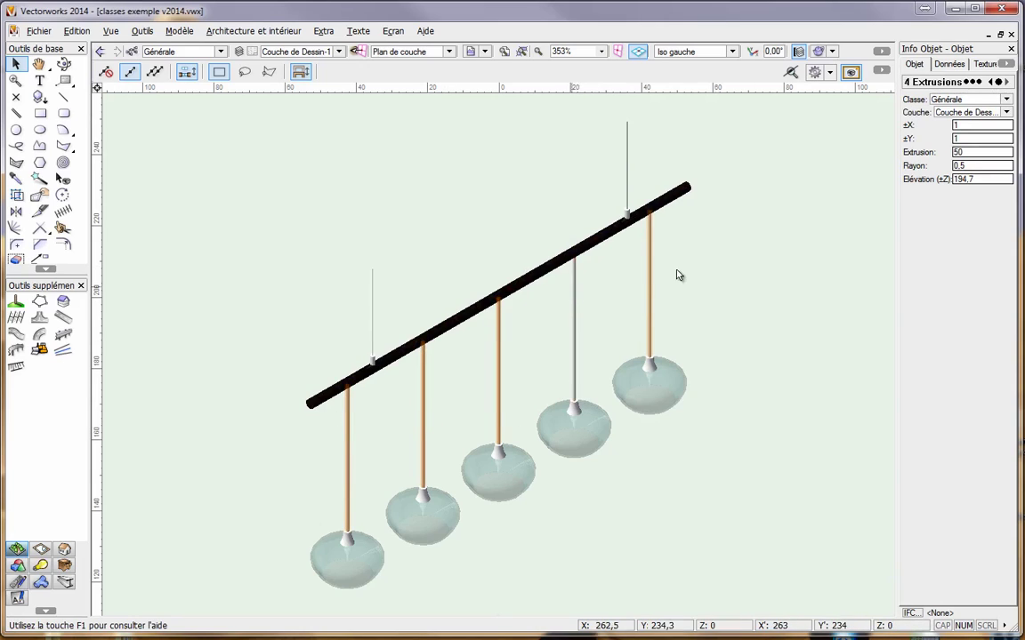
left_click(577, 291, "shift")
left_click(971, 100)
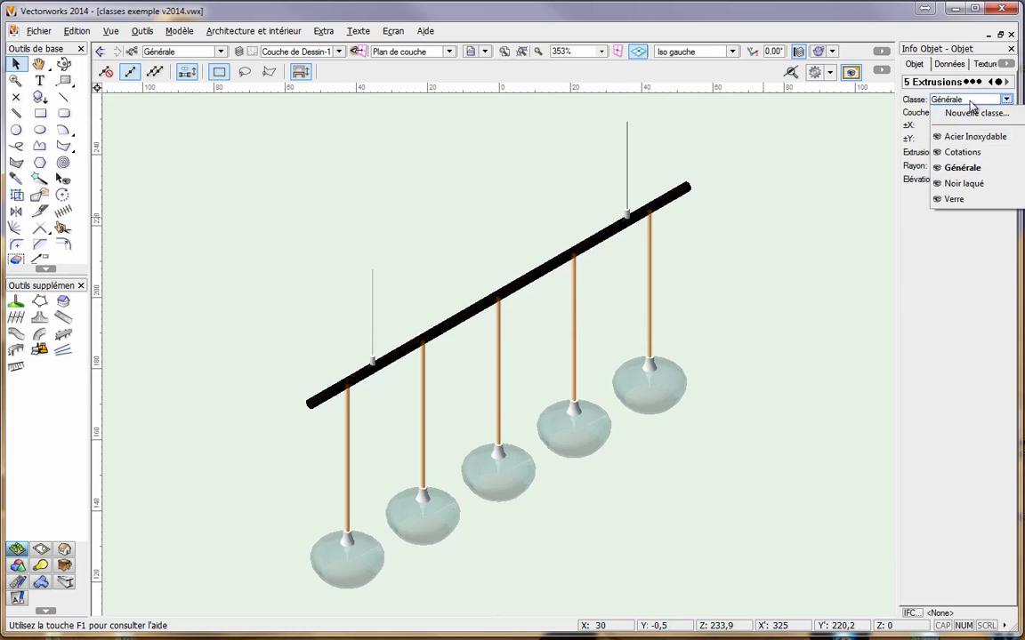
left_click(970, 137)
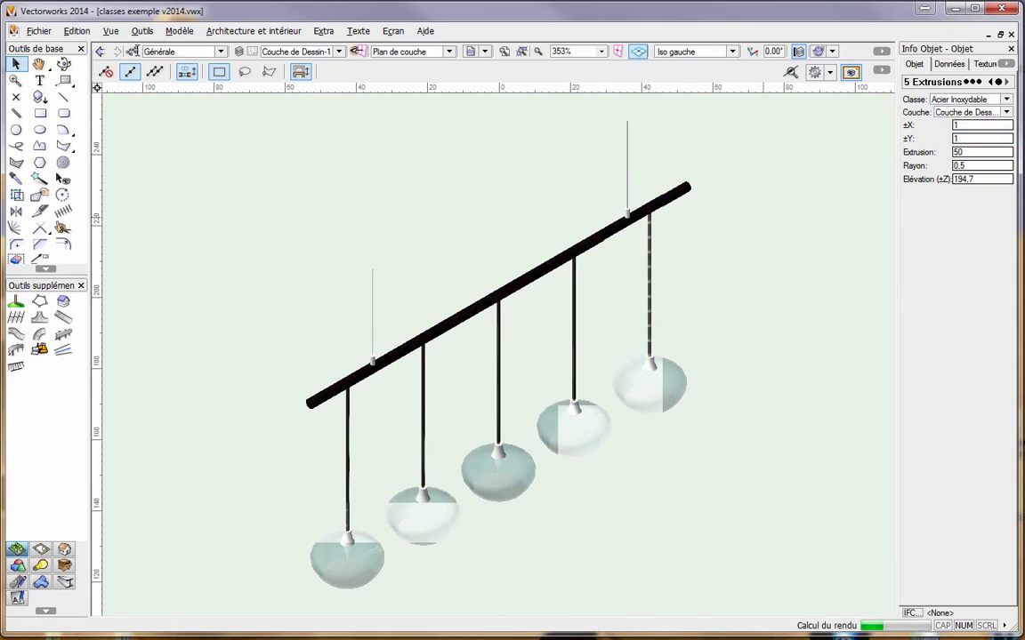
- Set the Noir laqué class to invisible and the Acier Inoxydable class to greyed, apply the changes, and clear the selection
left_click(132, 50)
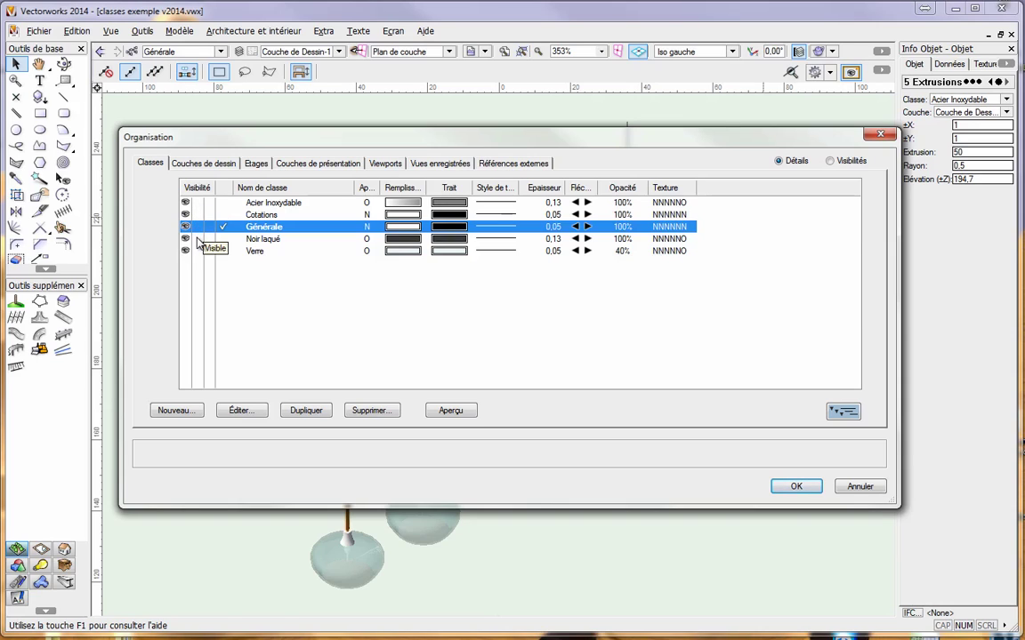
left_click(197, 239)
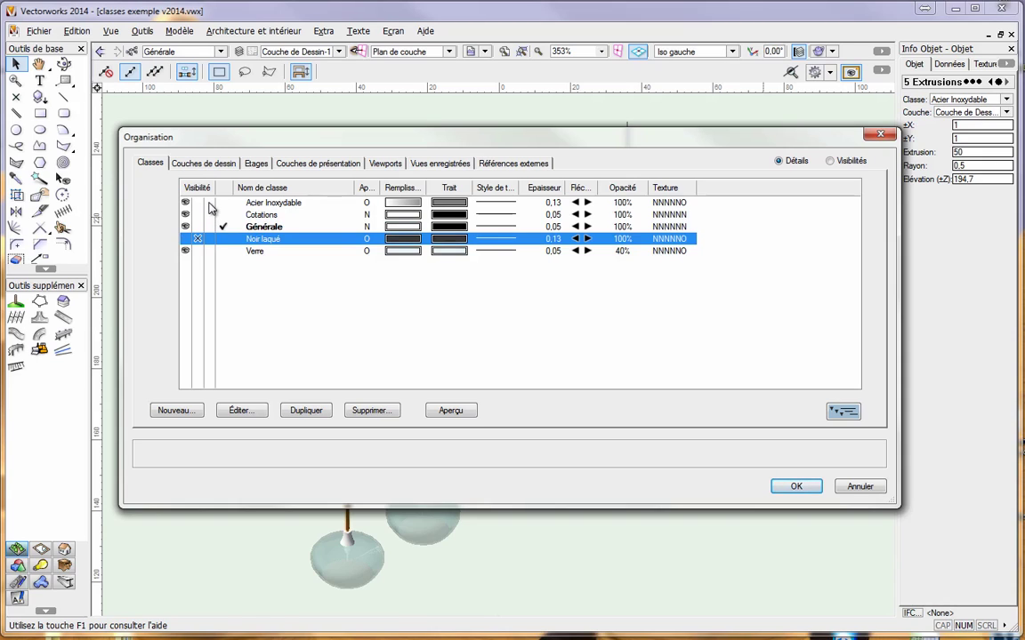
left_click(210, 204)
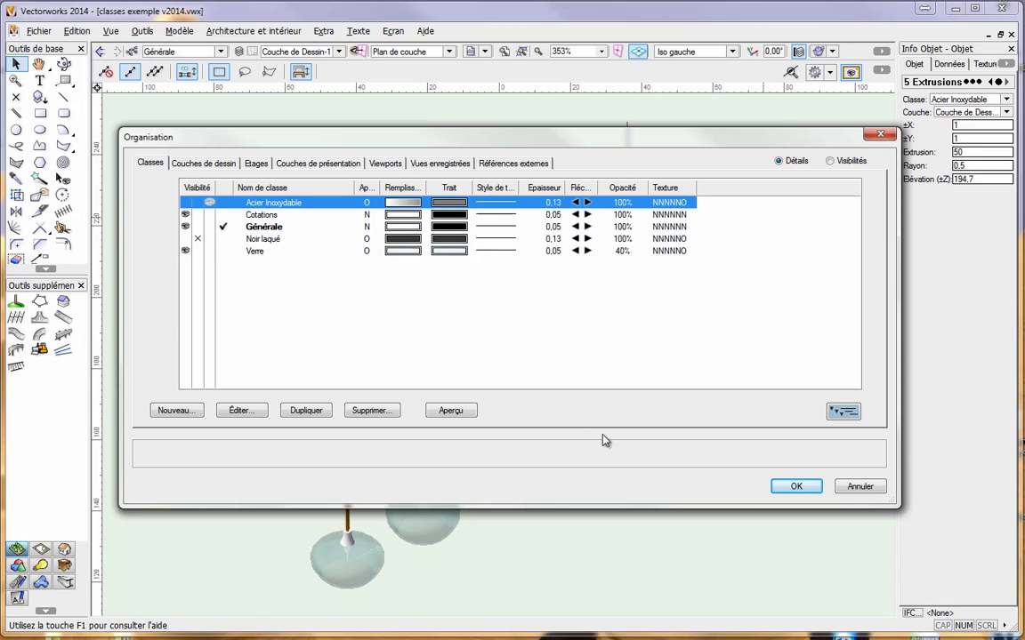
left_click(786, 489)
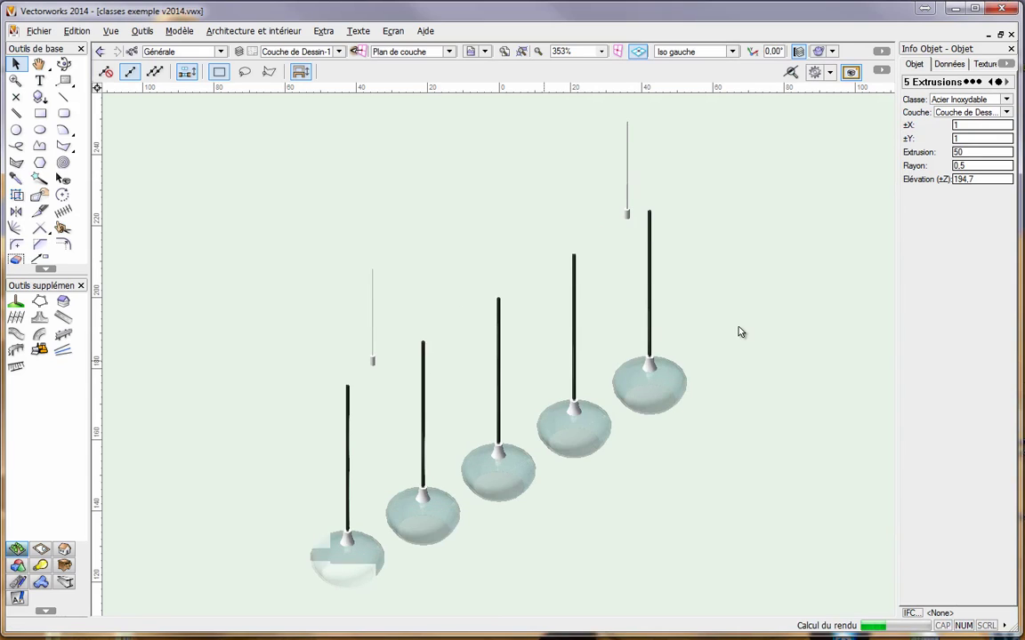
left_click(741, 332)
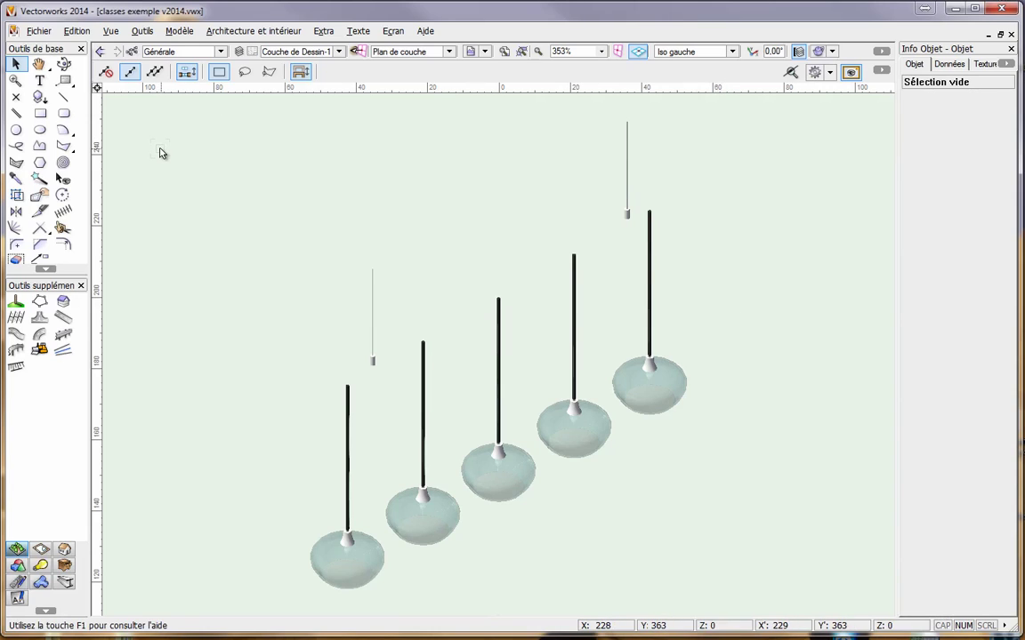
- Set the class display option to Uniquement active and update the rendering of the layers
left_click(110, 31)
mouse_move(135, 78)
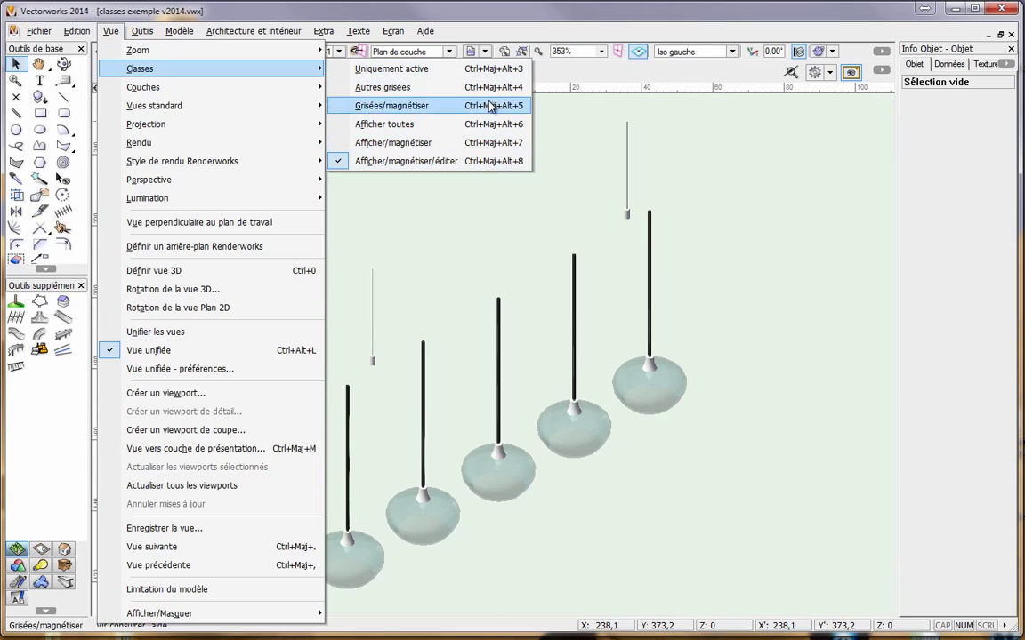
left_click(492, 73)
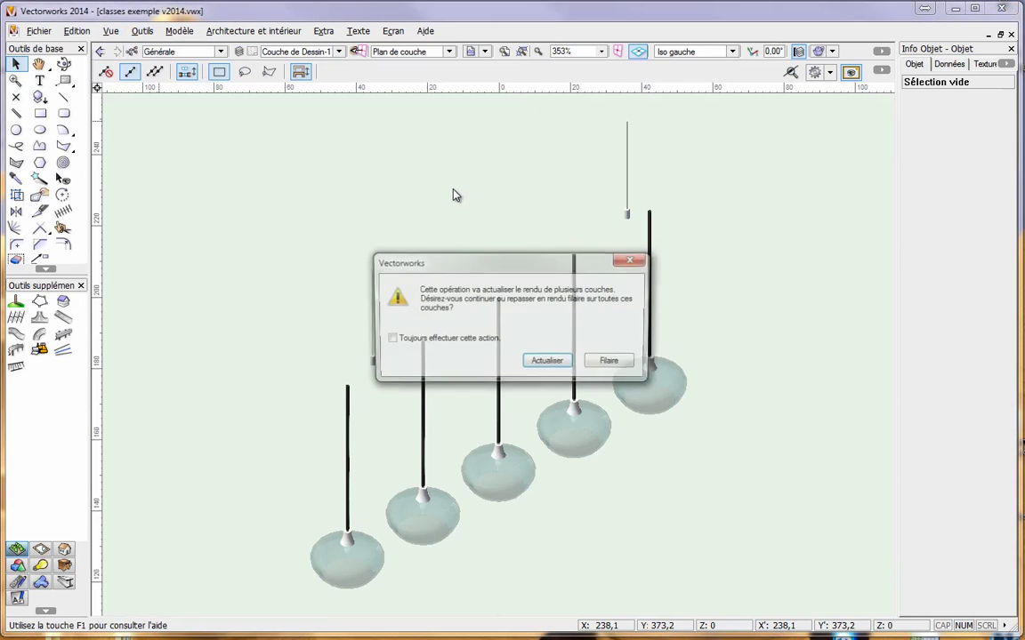
left_click(548, 362)
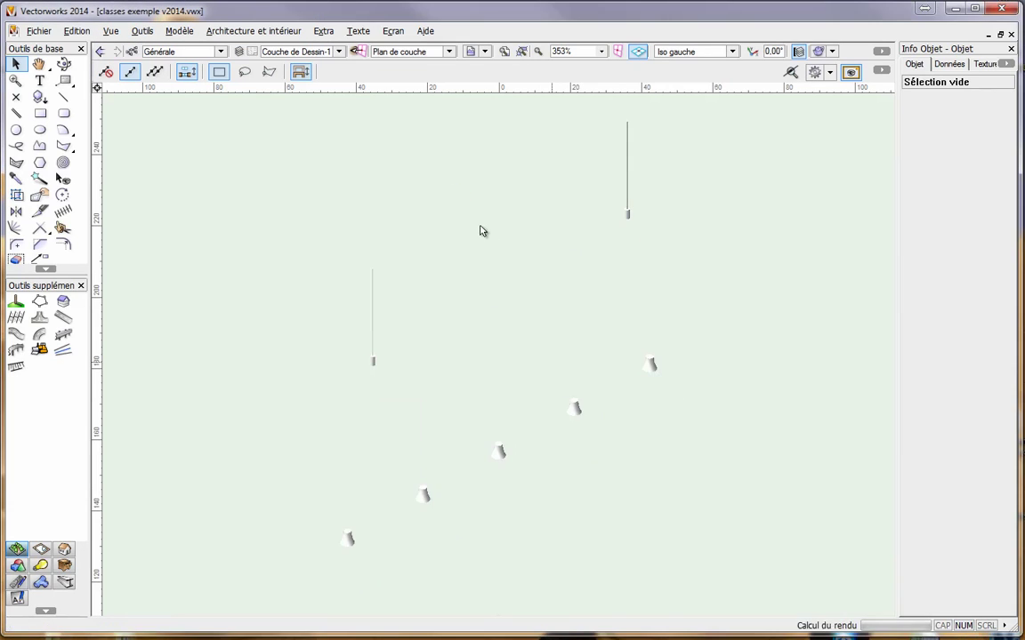
- Make the Acier Inoxydable class active, always allowing the layer render update, and switch the active class to Verre
left_click(178, 52)
left_click(193, 90)
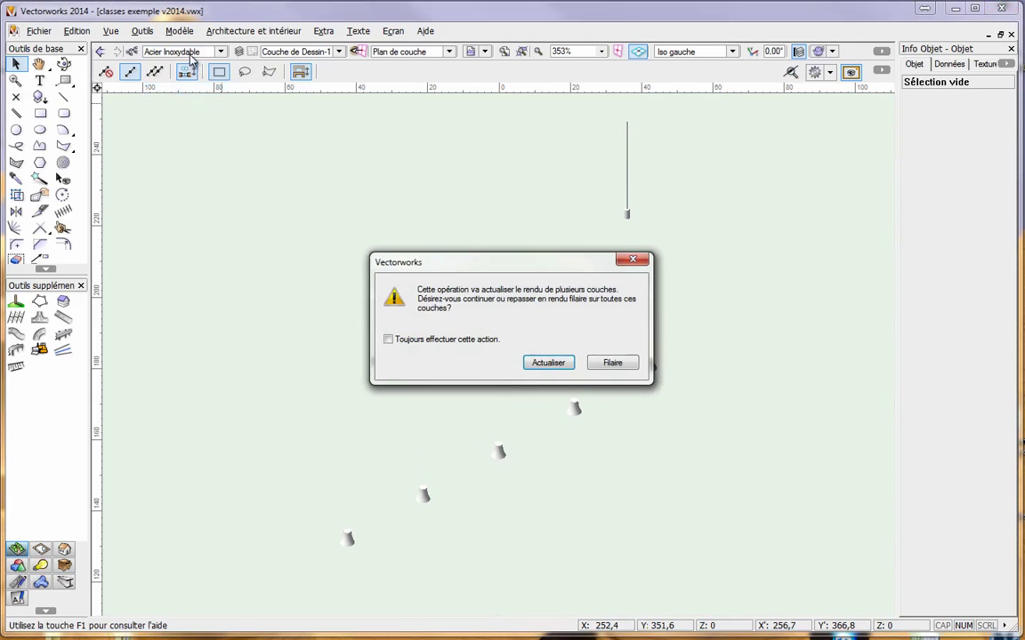
left_click(494, 340)
left_click(539, 362)
left_click(175, 53)
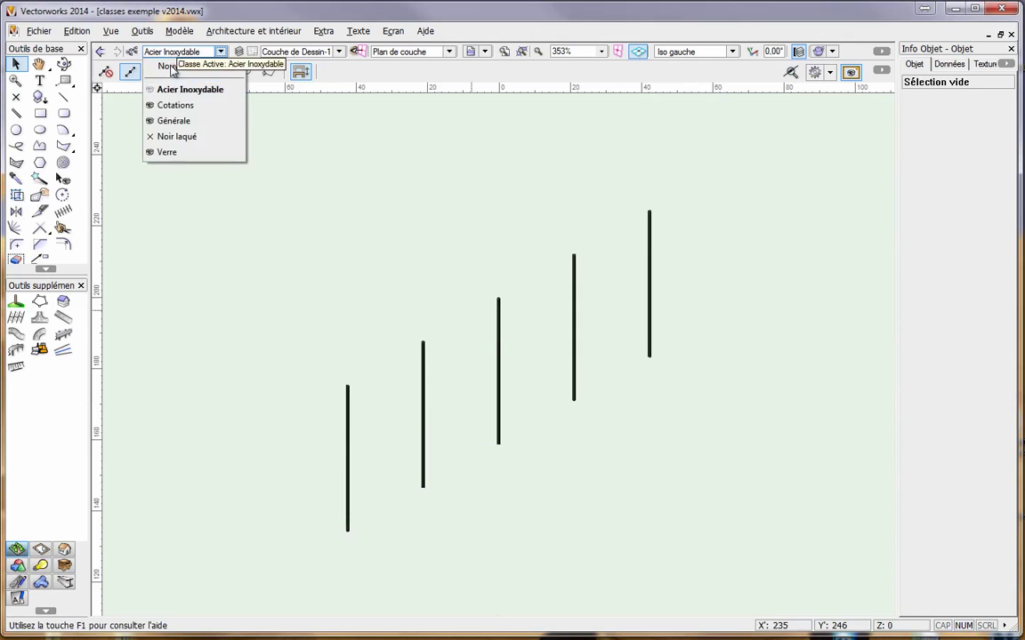
left_click(178, 152)
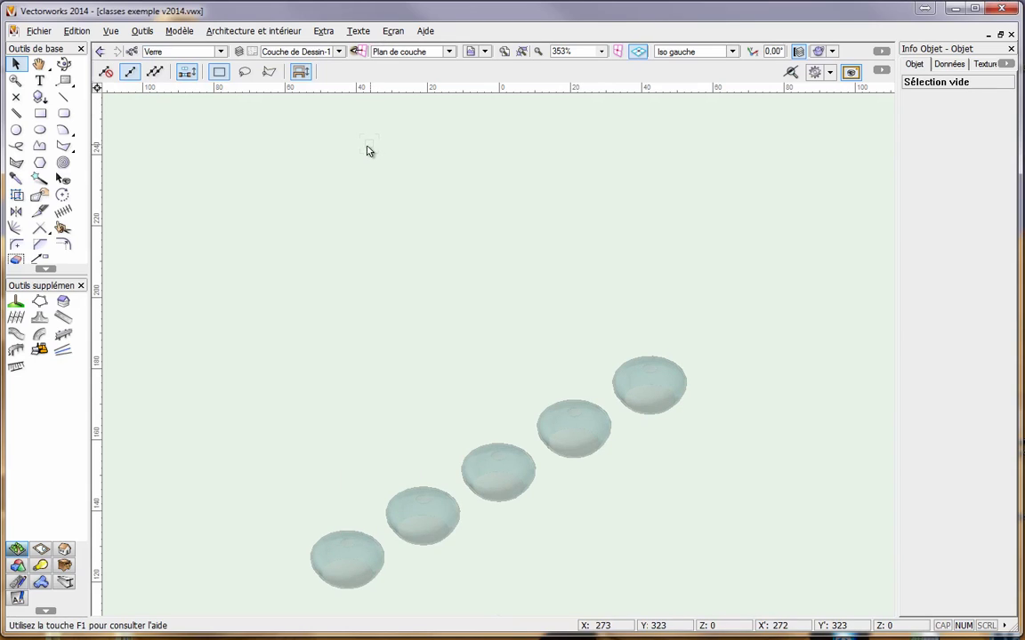
- Display the Explorateur palette and set the Acier Inoxydable and Noir laqué classes to visible in it
left_click(399, 35)
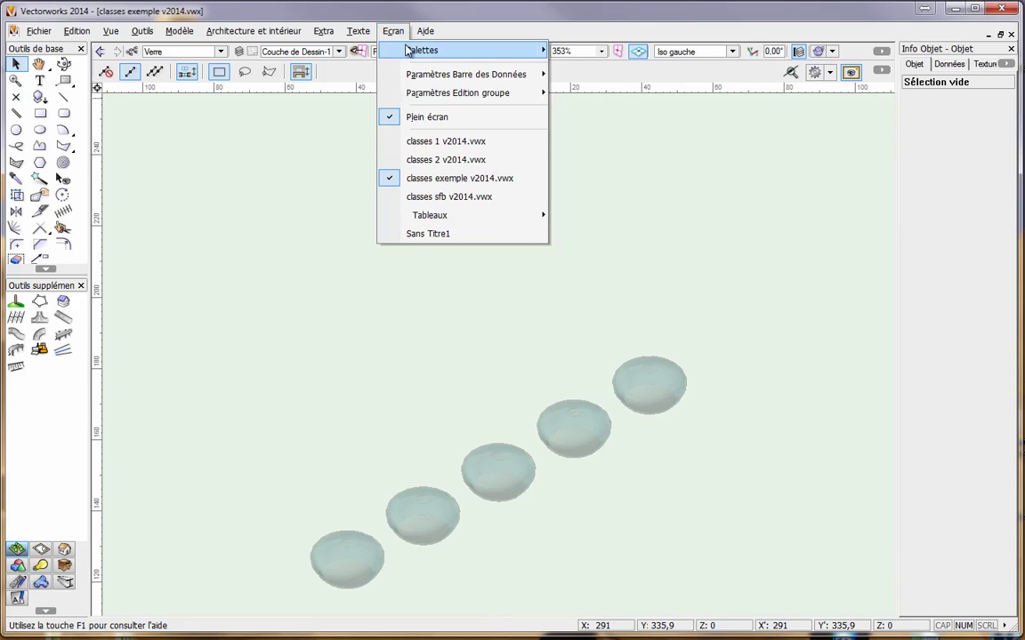
mouse_move(408, 51)
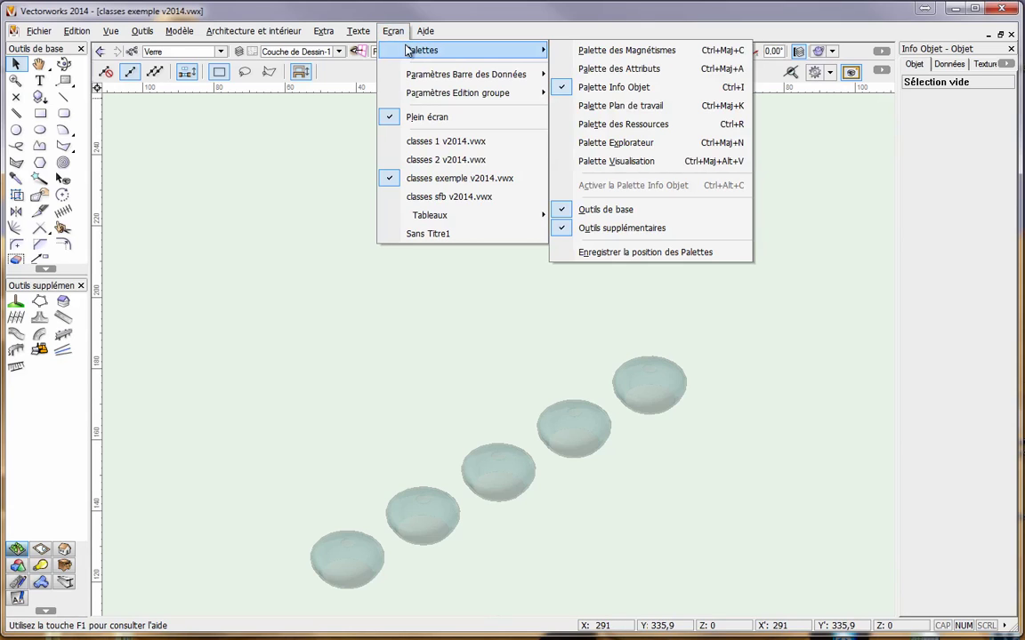
left_click(648, 150)
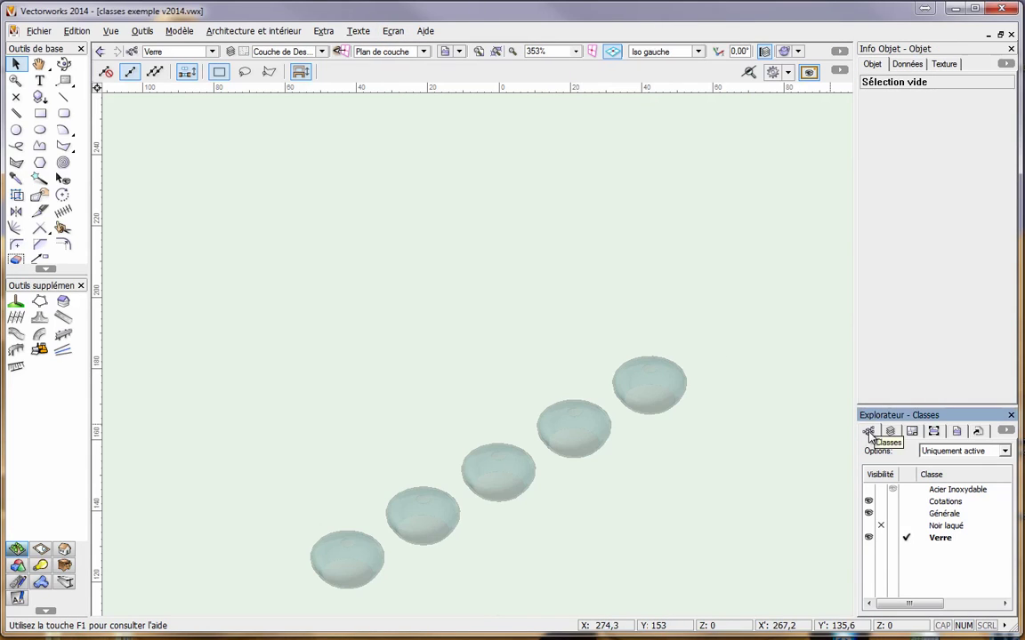
left_click(869, 490)
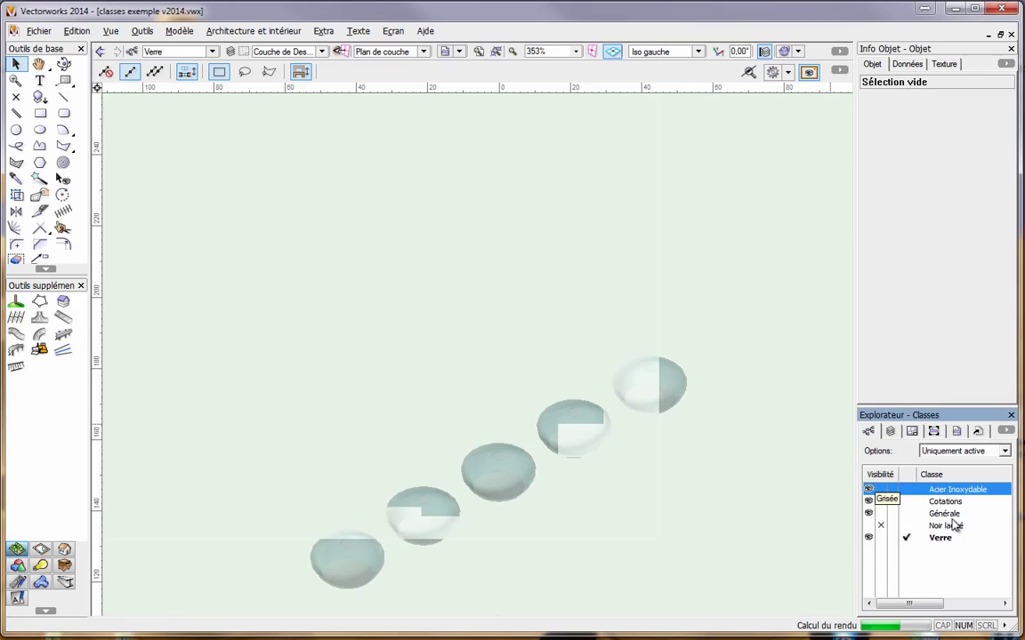
left_click(868, 525)
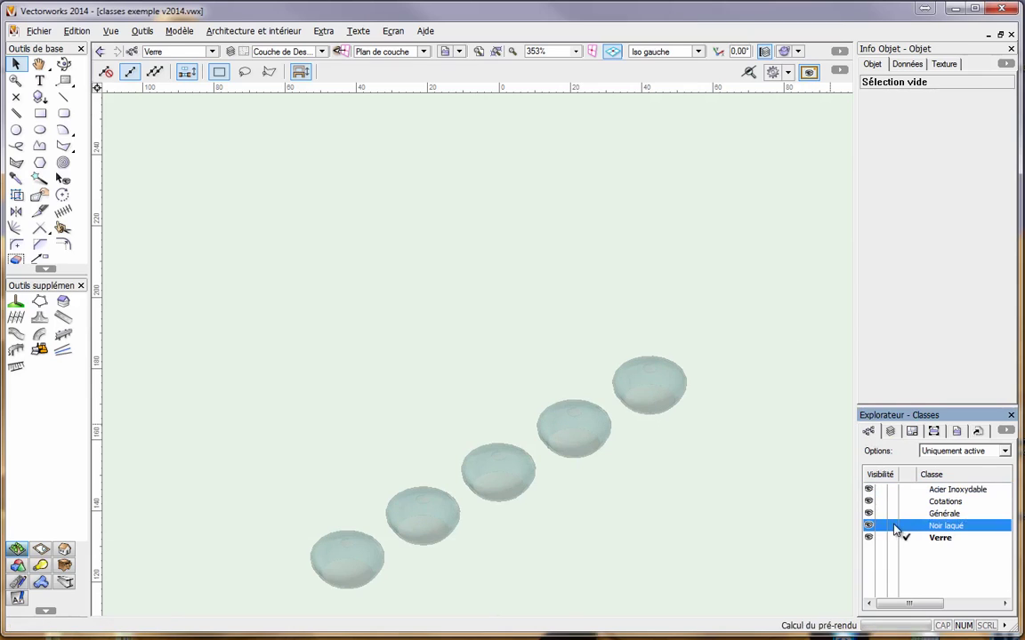
- Set the class display option to Afficher/magnétiser/éditer and make Noir laqué the active class
left_click(1005, 453)
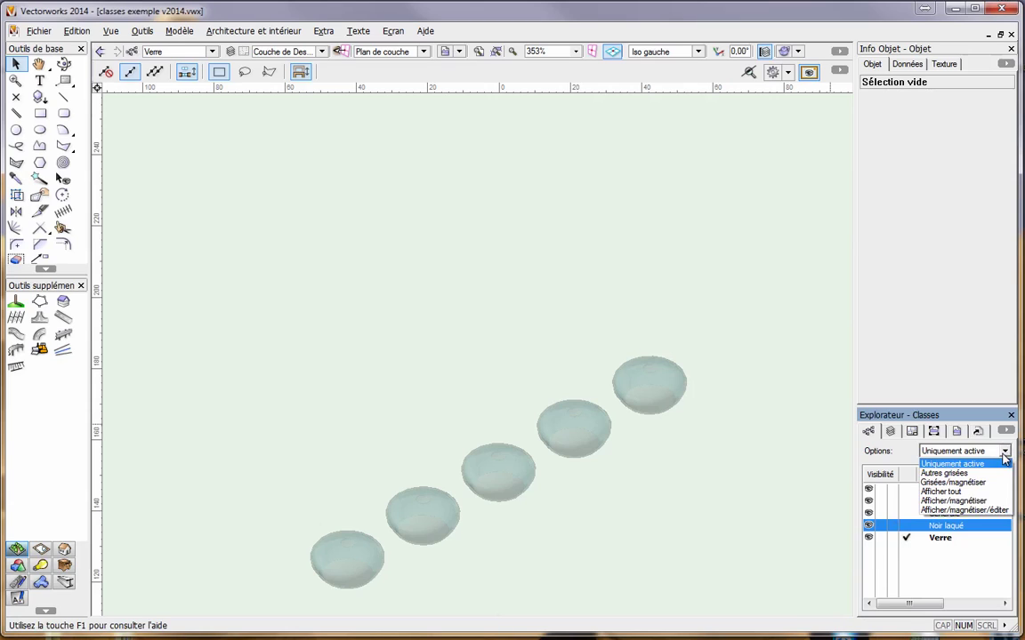
left_click(982, 512)
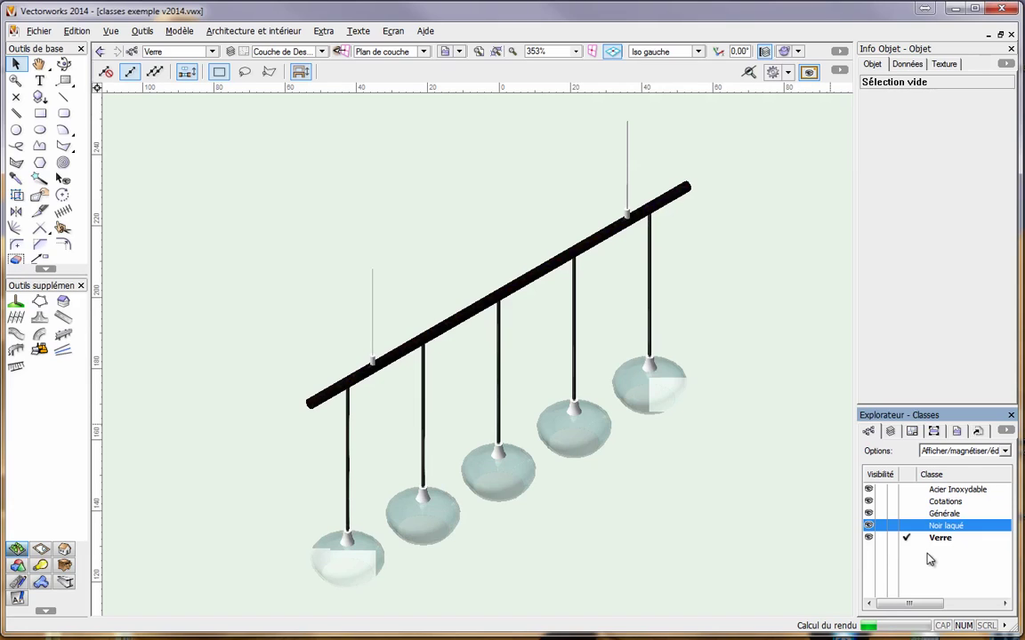
left_click(907, 525)
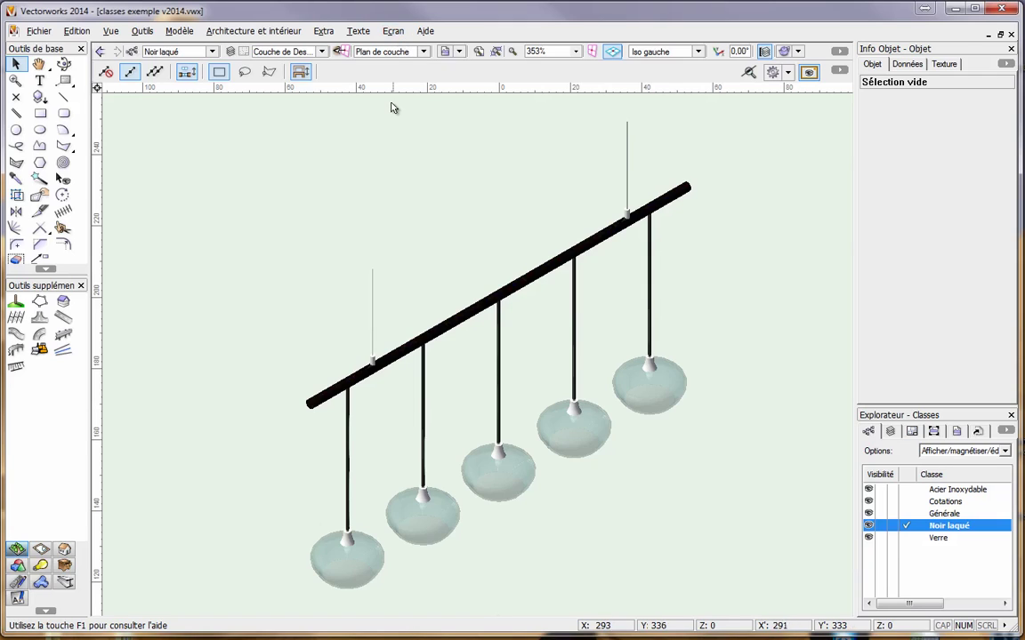
- Switch to the "classes 2 v2014.vwx" drawing and open its class organisation settings
left_click(403, 34)
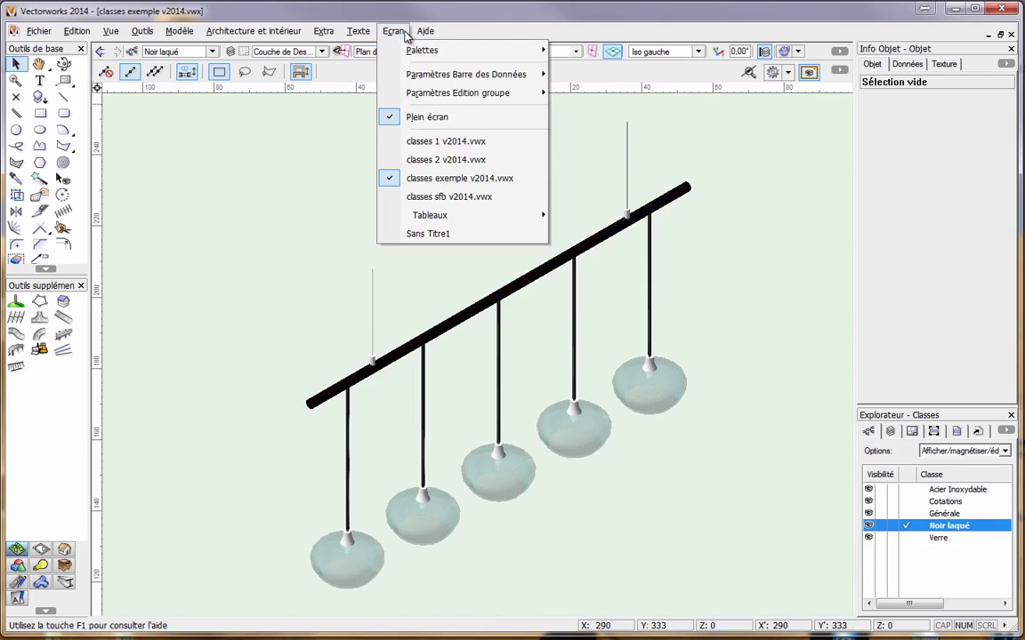
left_click(435, 159)
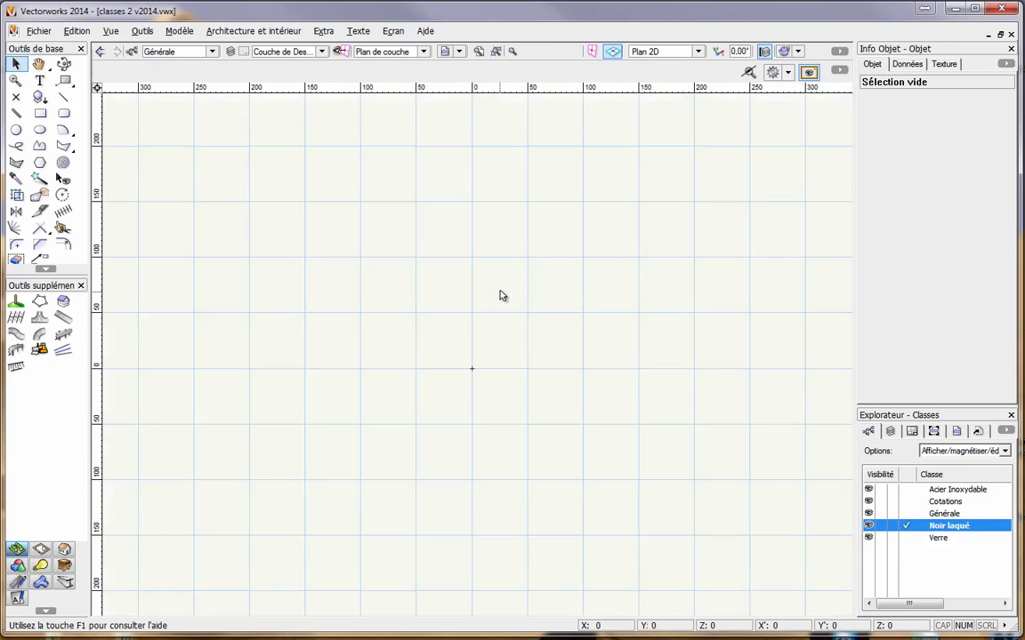
left_click(131, 51)
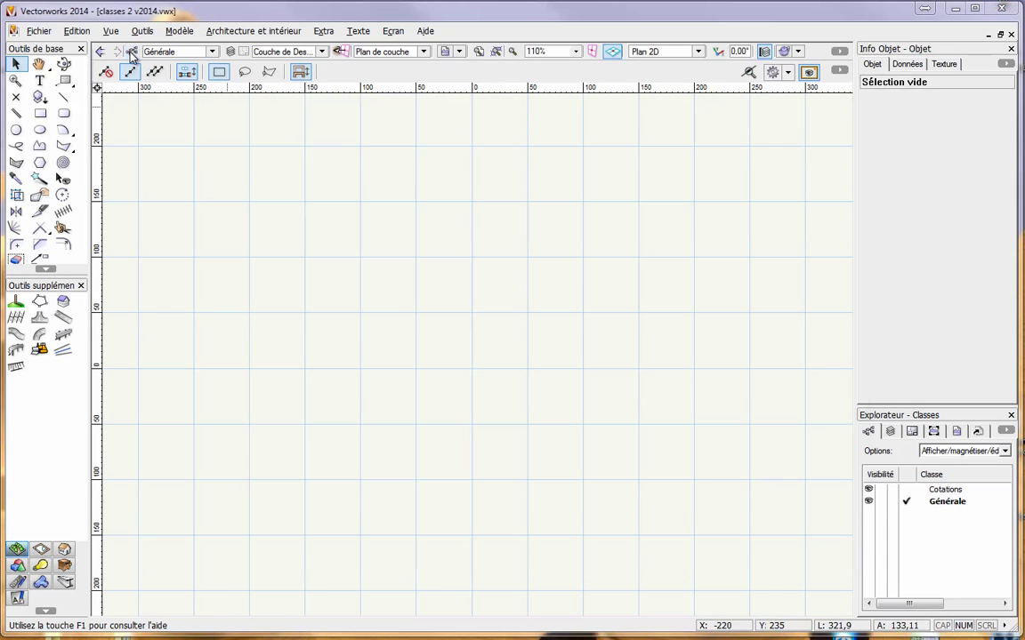
- Start a new class based on the standard class "16 fondations" from "SfB - Classes et couches.sta"
left_click(175, 410)
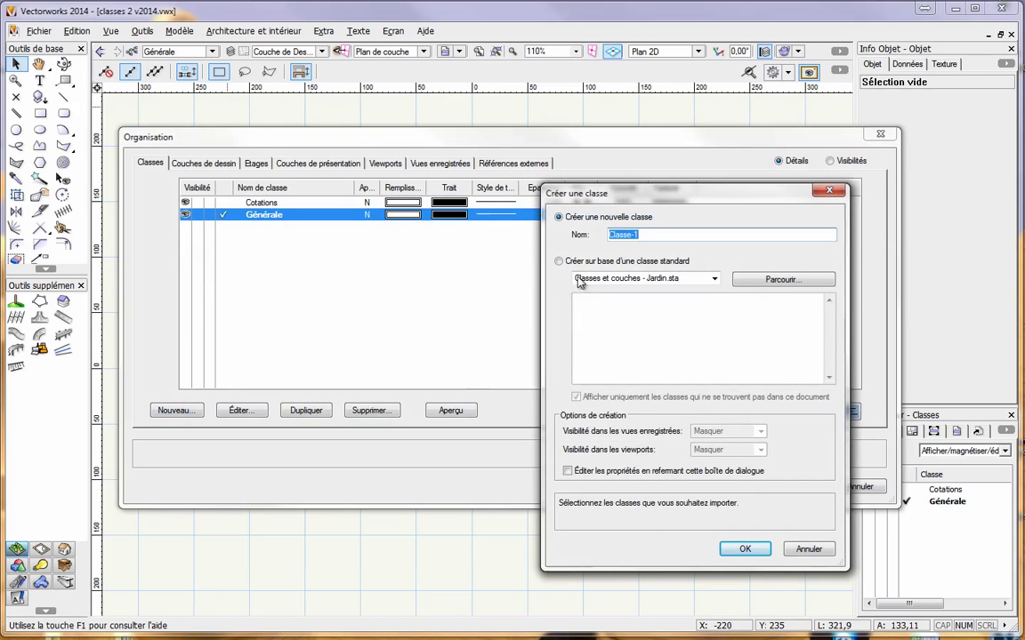
left_click(585, 226)
left_click(598, 263)
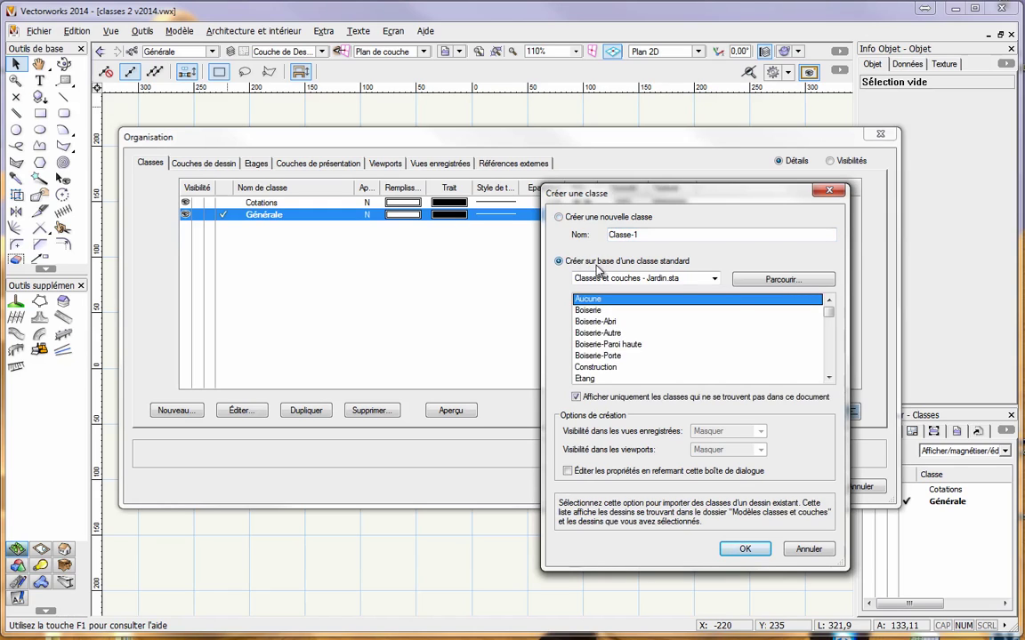
left_click(627, 278)
left_click(663, 308)
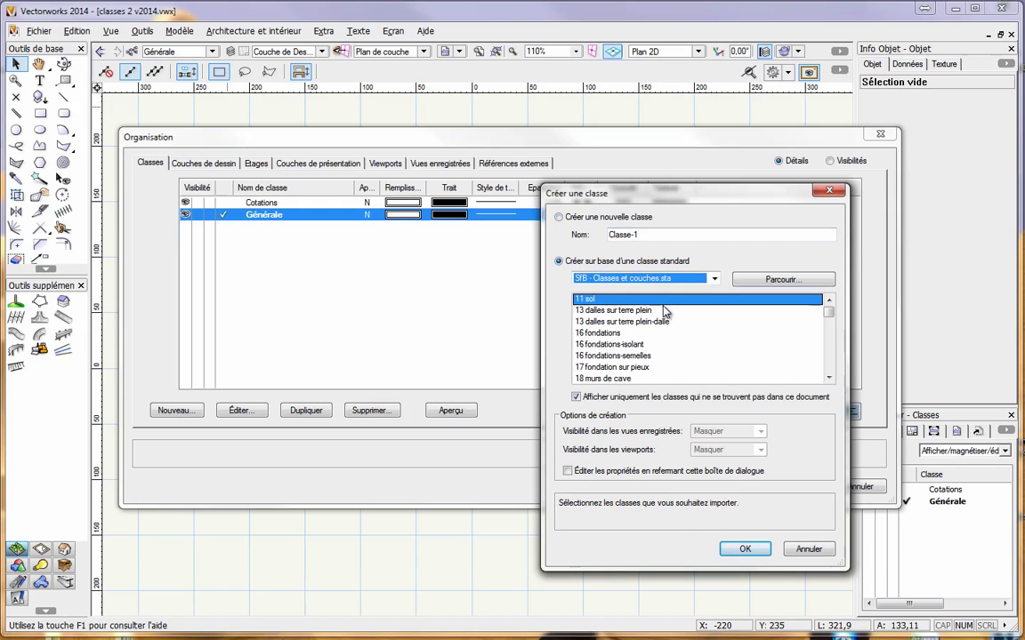
left_click(606, 335)
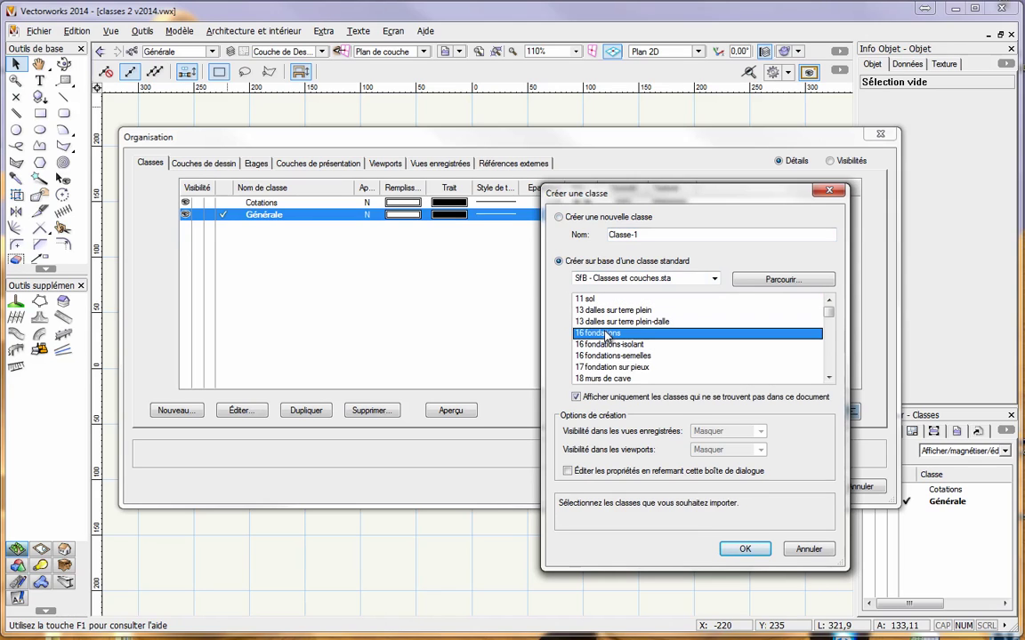